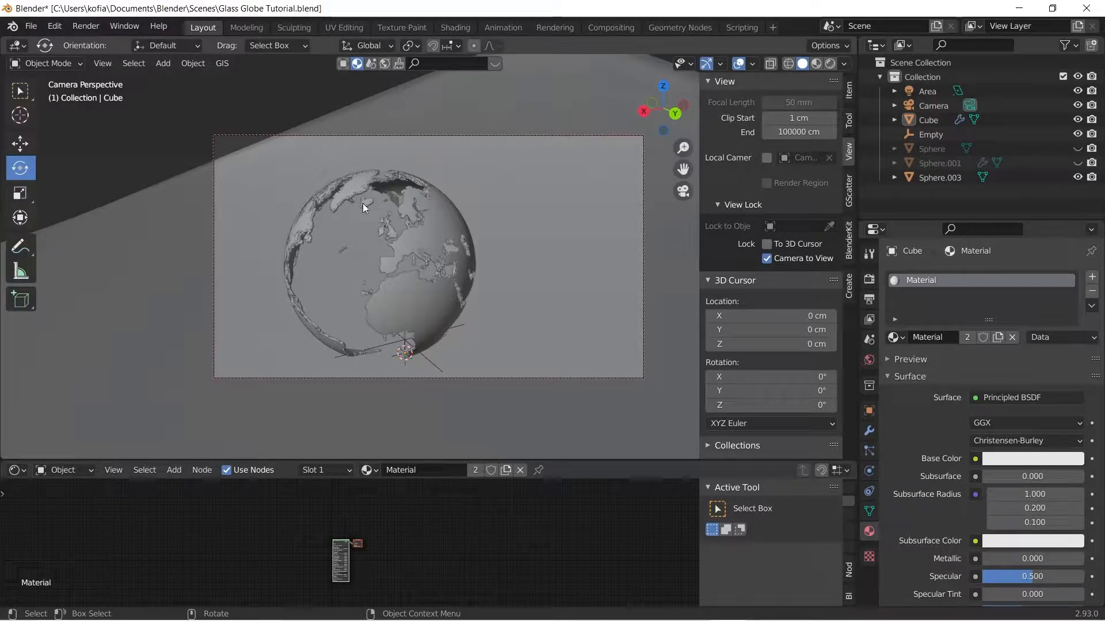
- Enlarge the node editor and spread apart the Principled BSDF and Material Output nodes of the globe's material
click(439, 249)
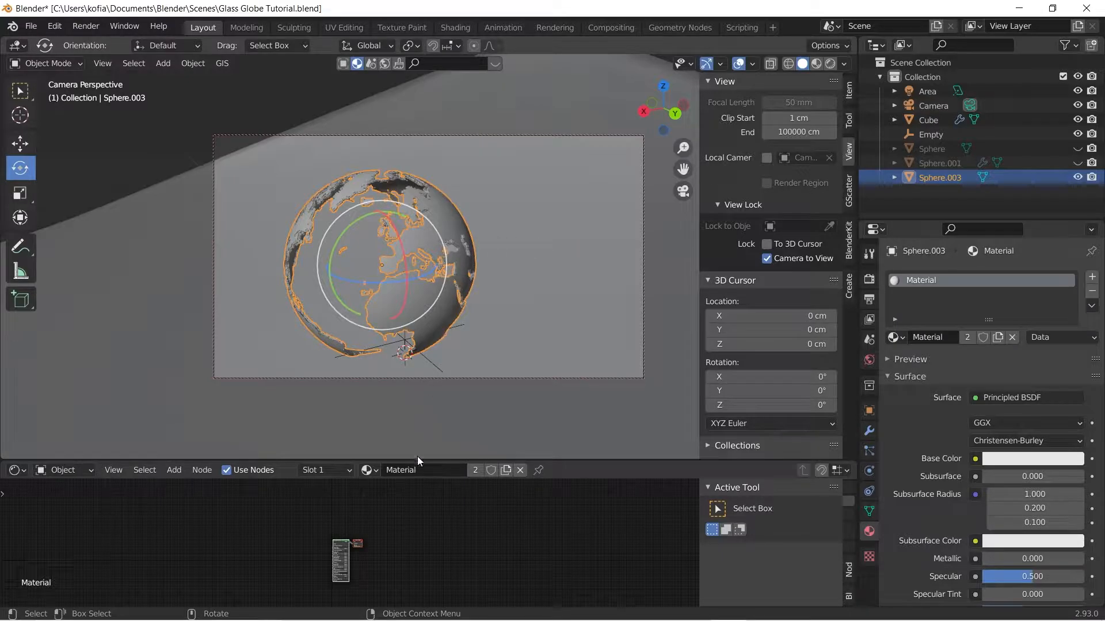
drag(417, 461, 426, 330)
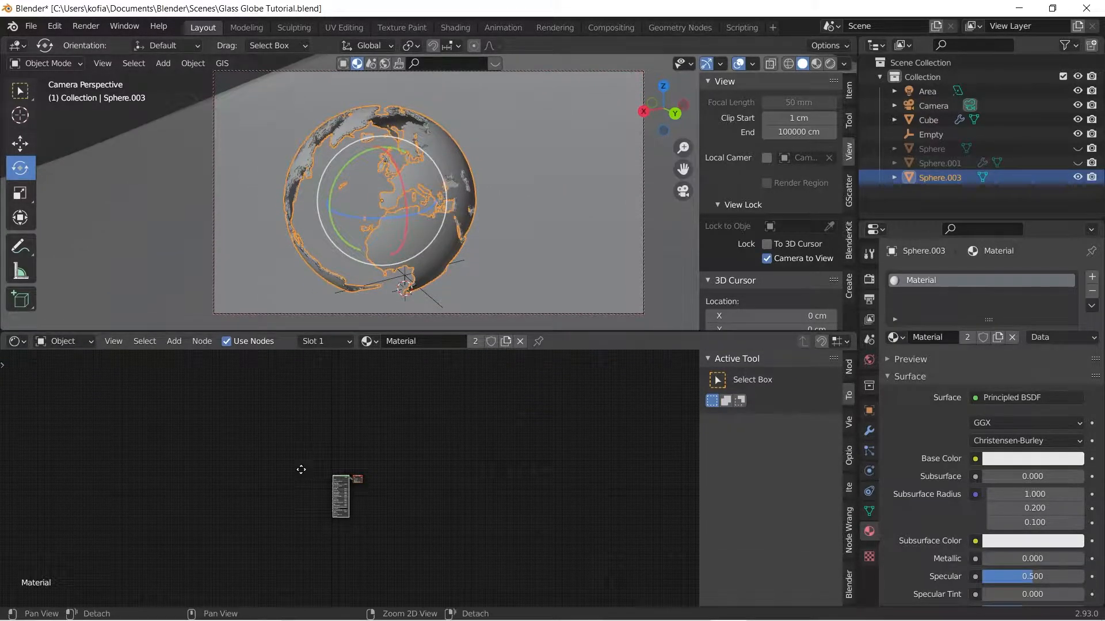
scroll(294, 518, up, 4)
scroll(292, 558, up, 3)
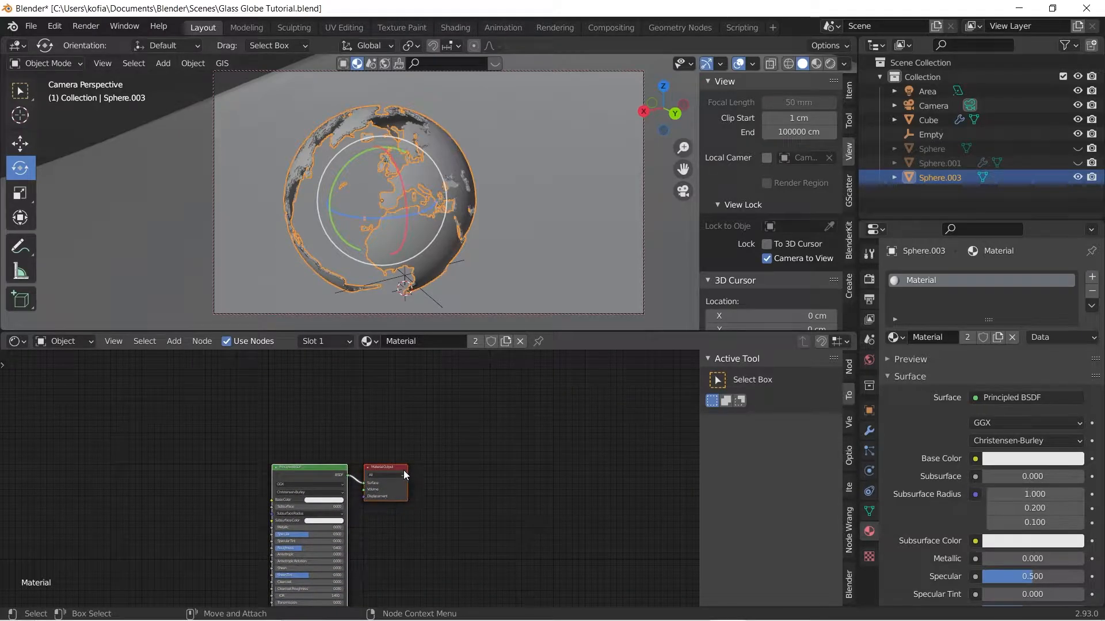
drag(398, 468, 543, 477)
drag(308, 473, 296, 402)
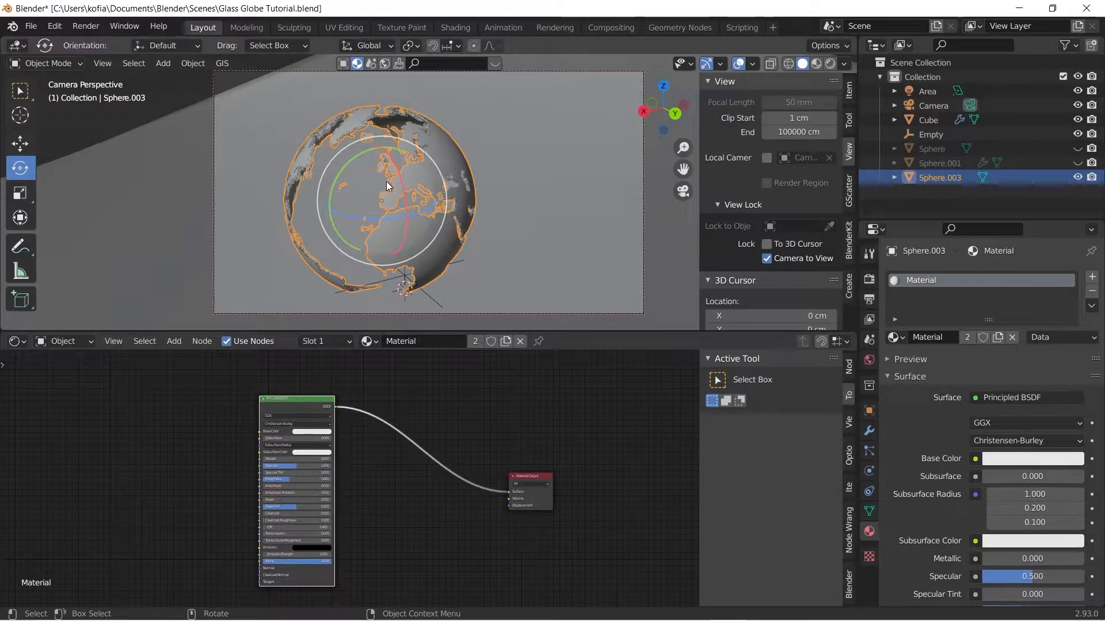
- Duplicate the globe and move the copy about -285 cm along X so both globes stand side by side in the camera view
key(shift+d)
right_click(395, 149)
key(shift+space)
key(g)
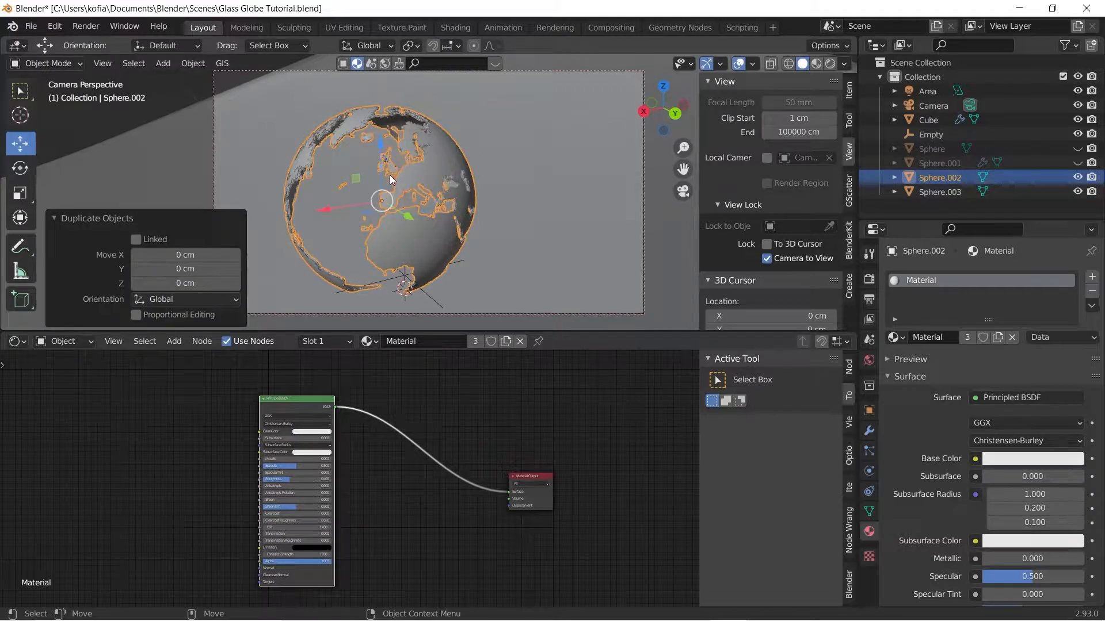
key(shift+d)
key(x)
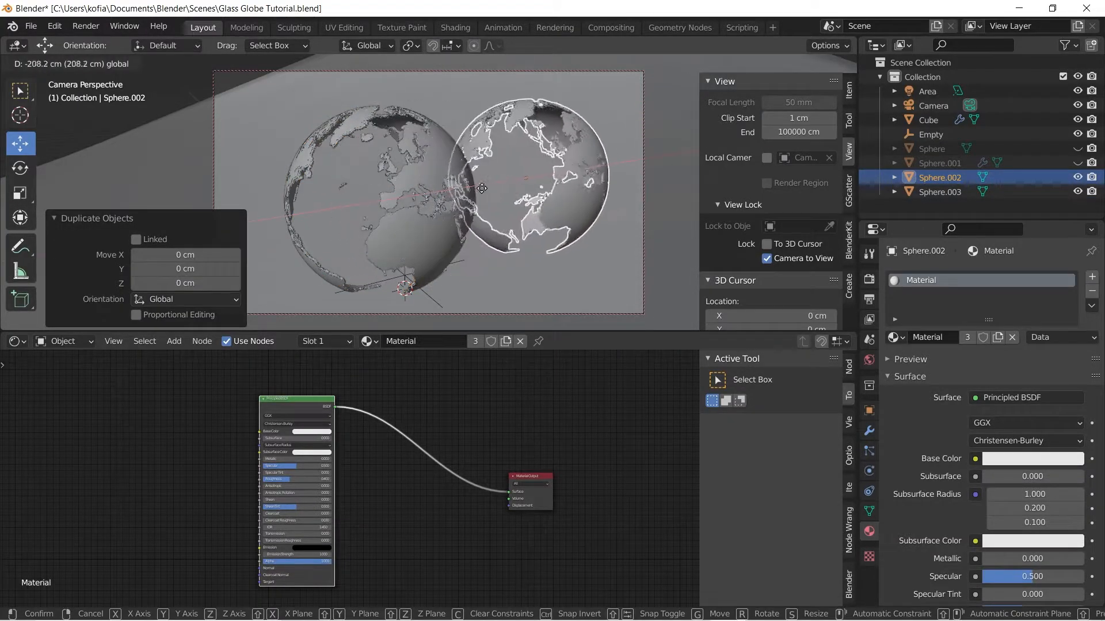
click(515, 187)
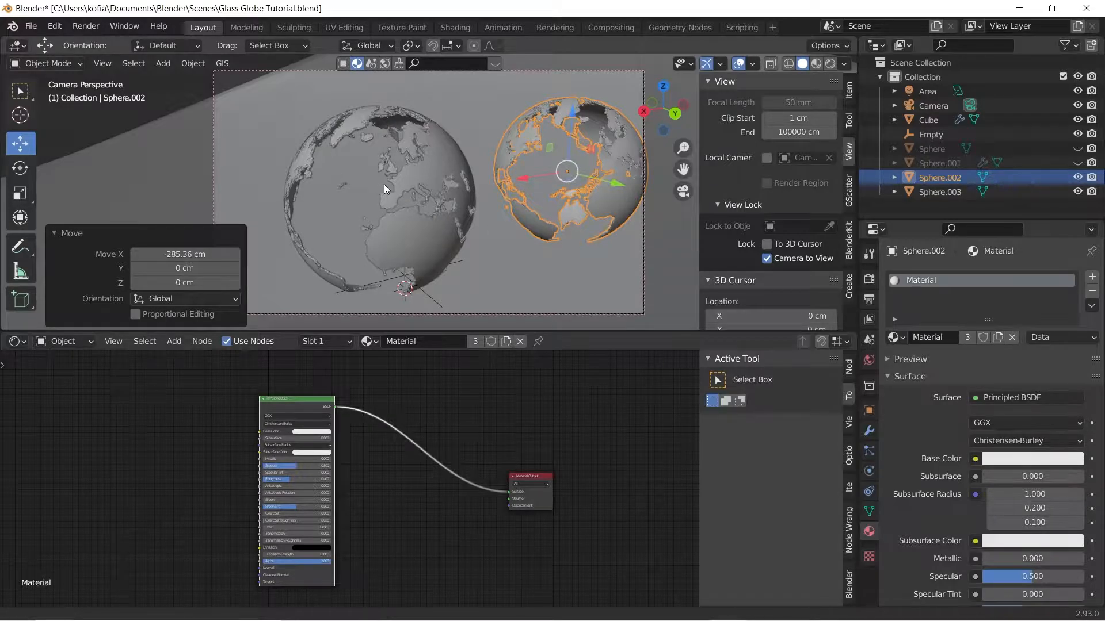
shift+middle_drag(384, 184, 361, 189)
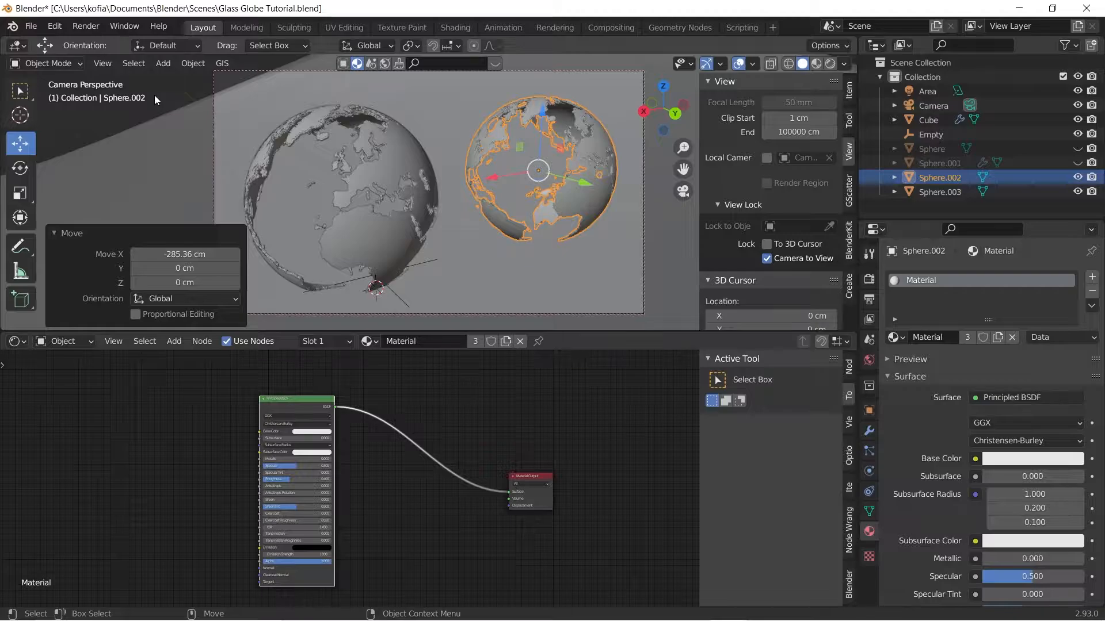
click(199, 88)
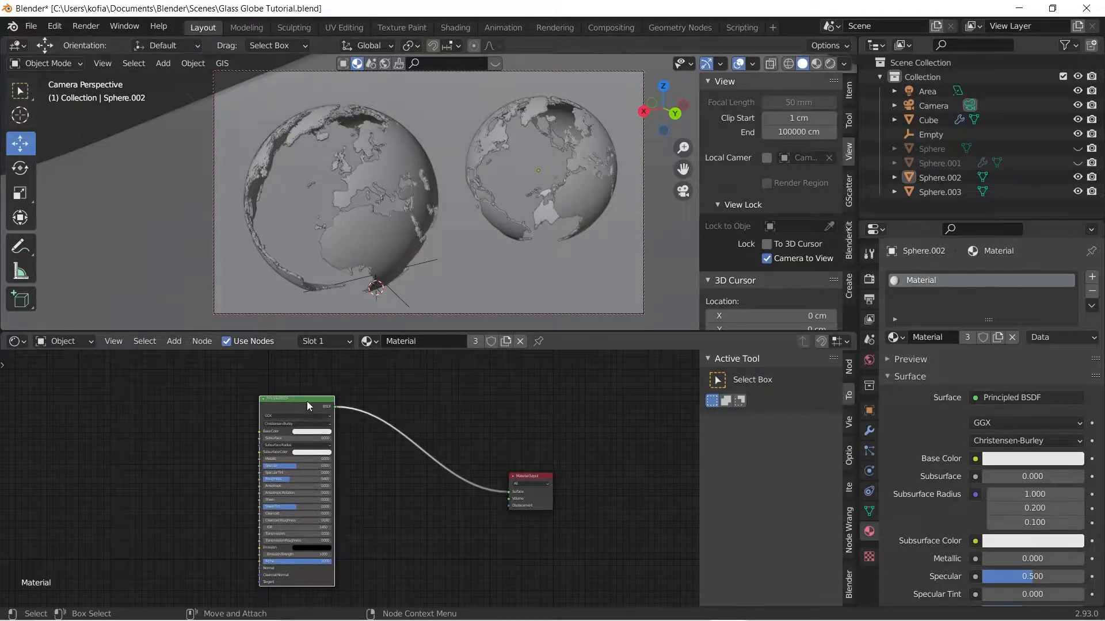
- Add a second material slot to the original globe and create a new material named Glass in it
click(370, 194)
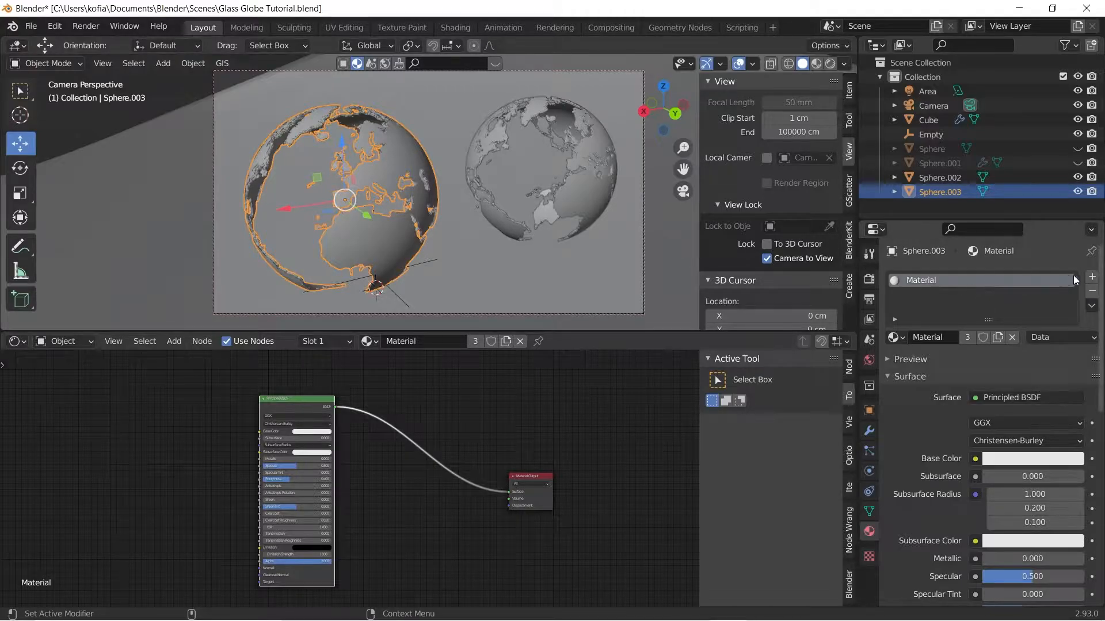
click(1091, 278)
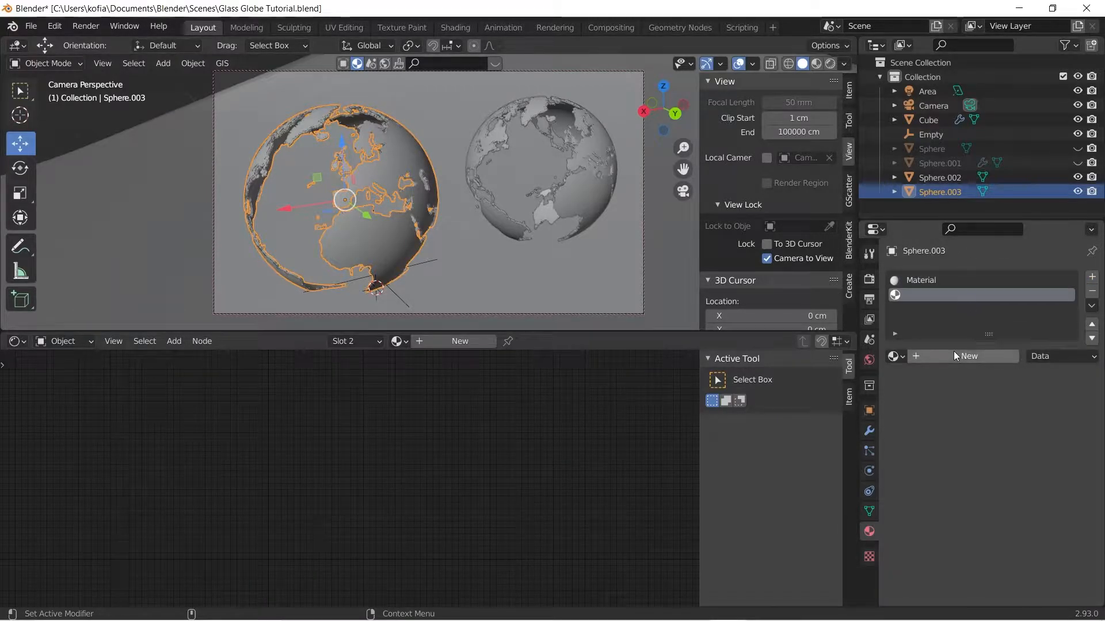
click(954, 354)
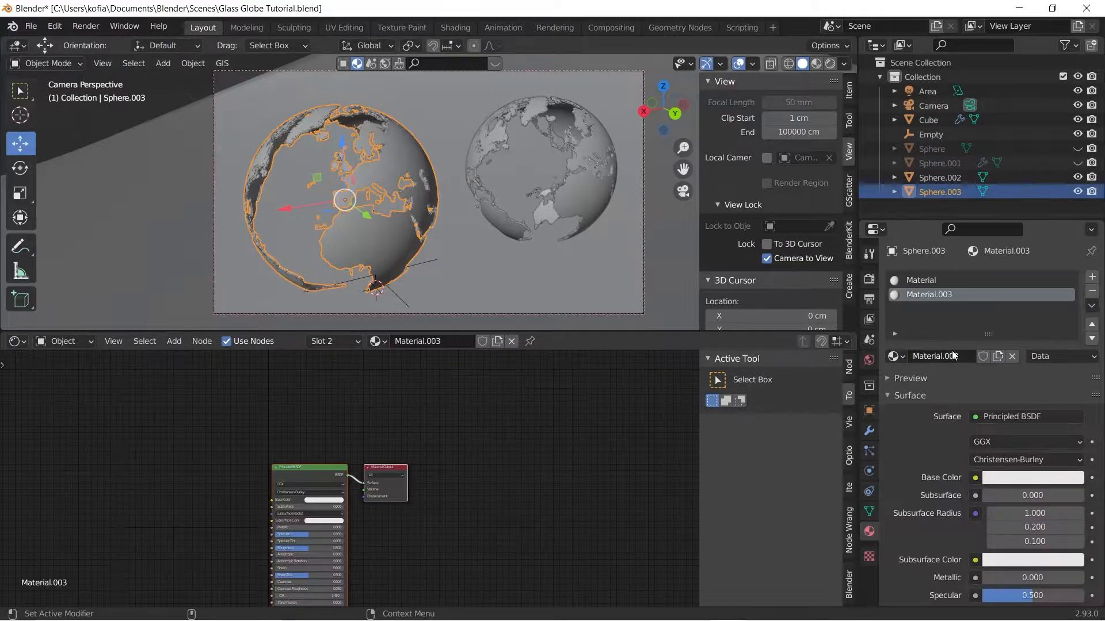
click(950, 353)
text(Glass)
key(Return)
- Add a second material slot to the duplicated globe with a new material named Glass 2
click(575, 186)
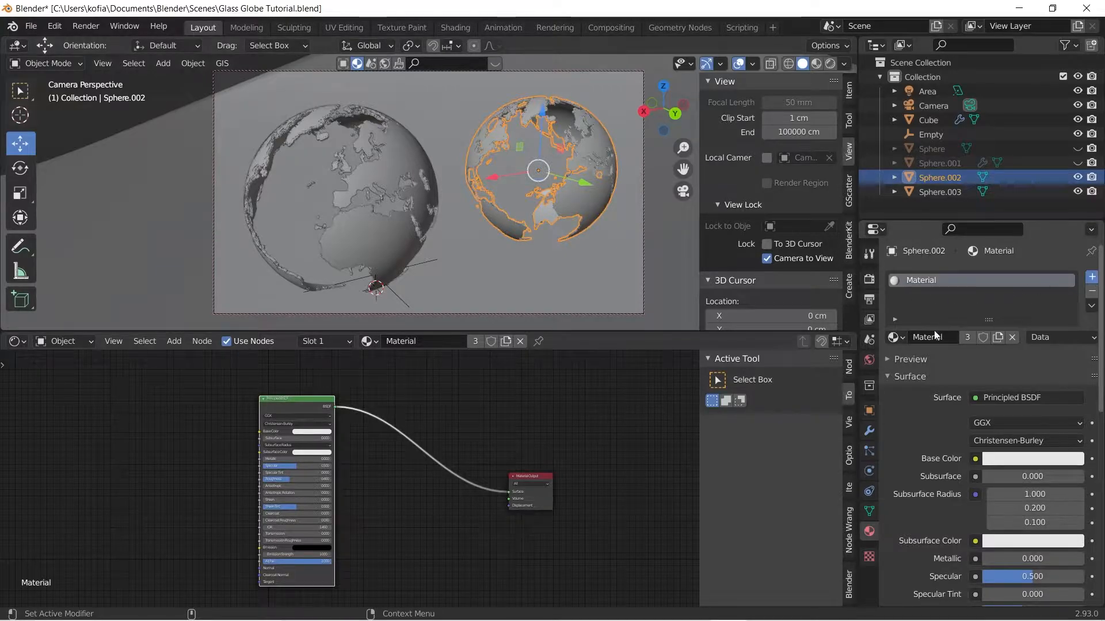
click(938, 355)
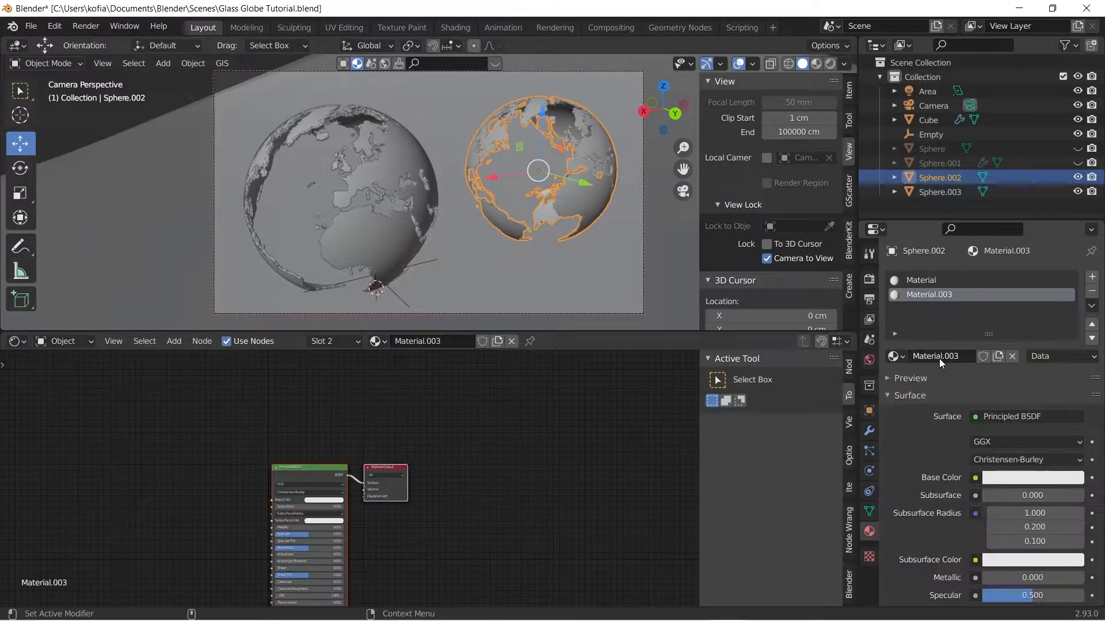
click(939, 358)
text(Glass 2)
key(Return)
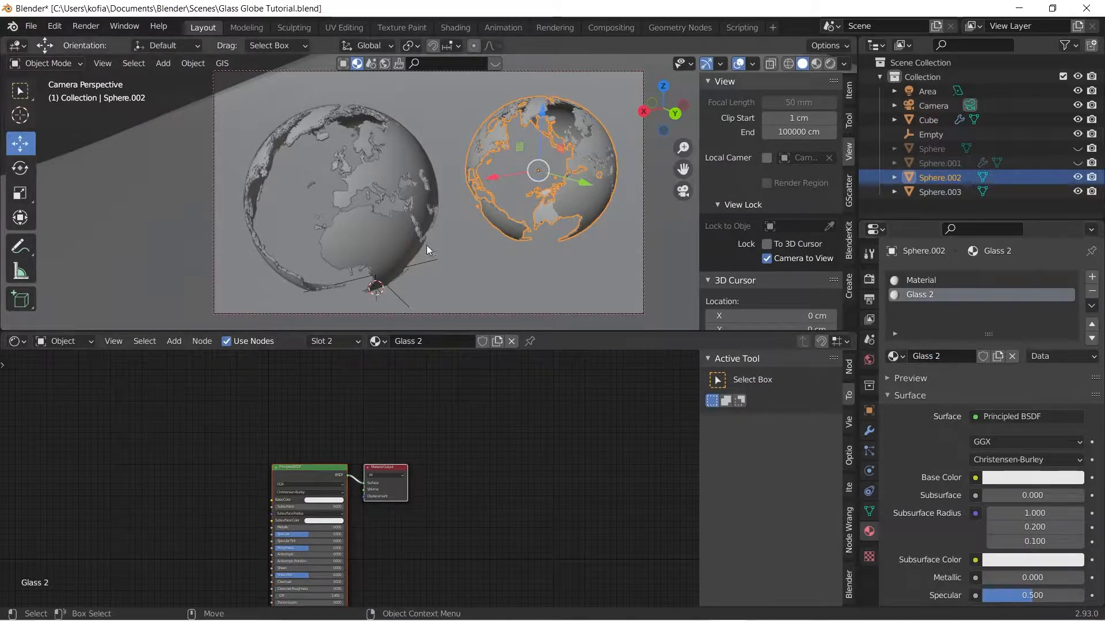
- Remove the old Material slot from both globes, leaving only Glass and Glass 2 assigned
click(357, 236)
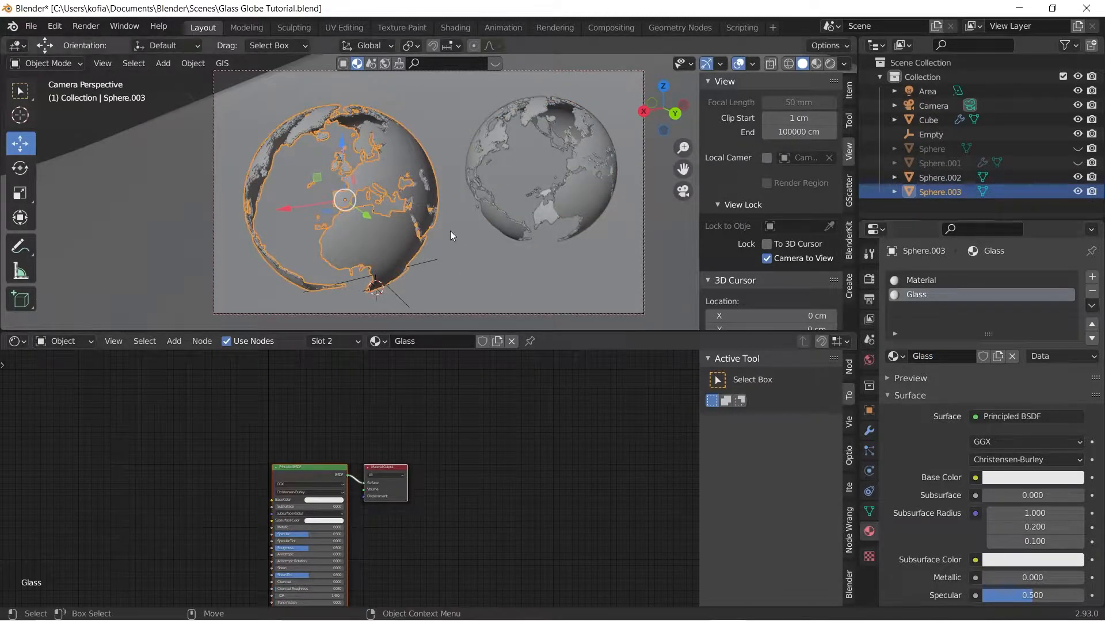
click(977, 279)
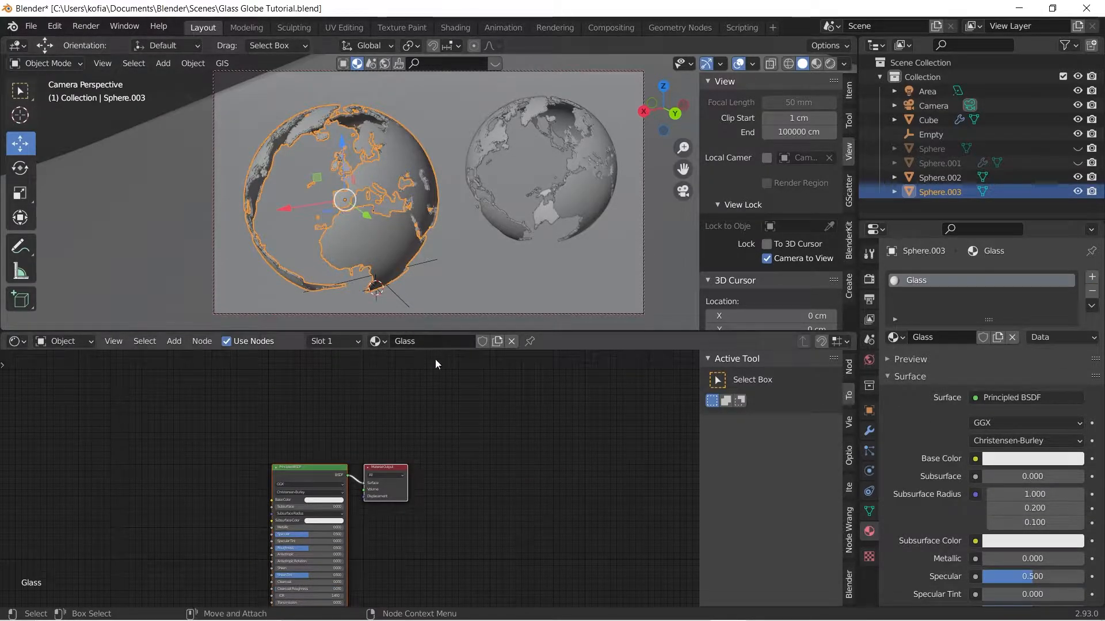
click(602, 205)
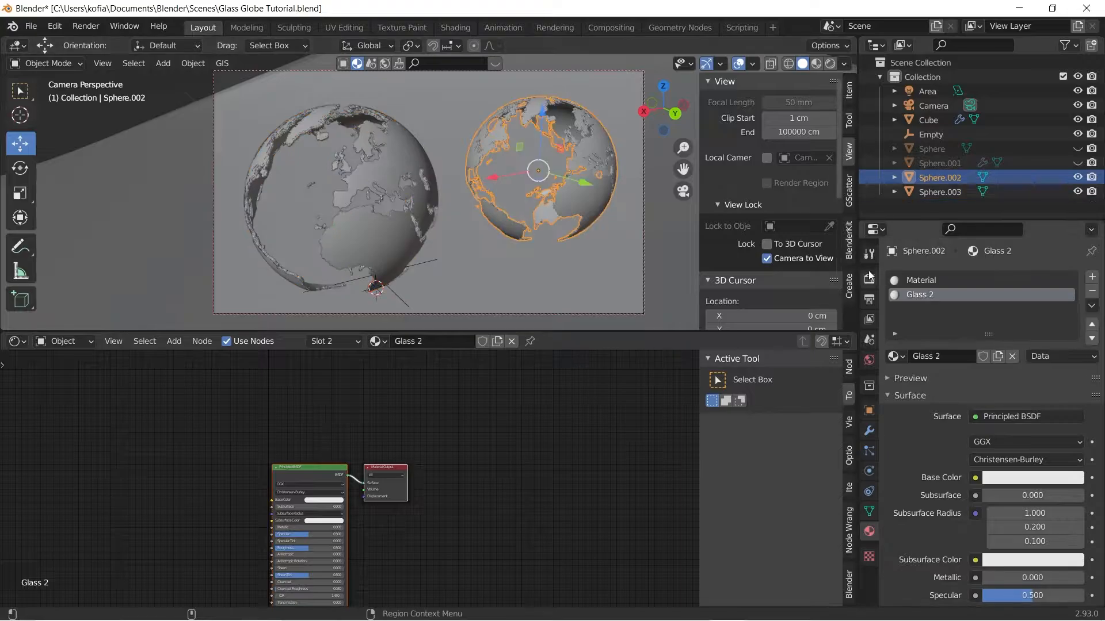
click(983, 280)
click(1092, 291)
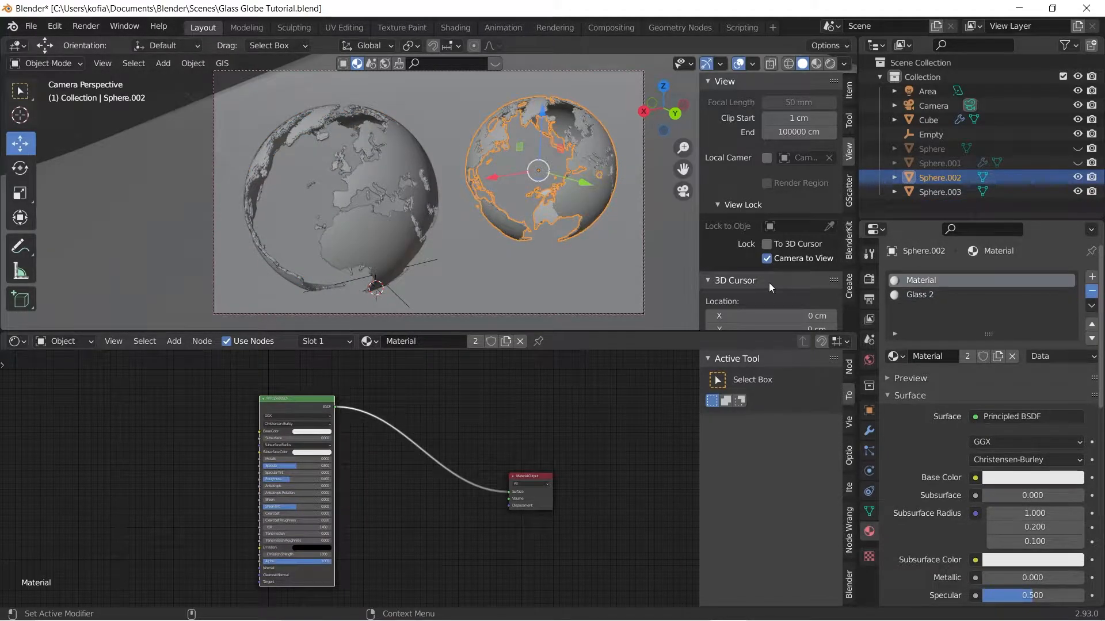
- Move the Glass material's Principled BSDF node away from its output and switch the viewport to rendered shading
click(374, 222)
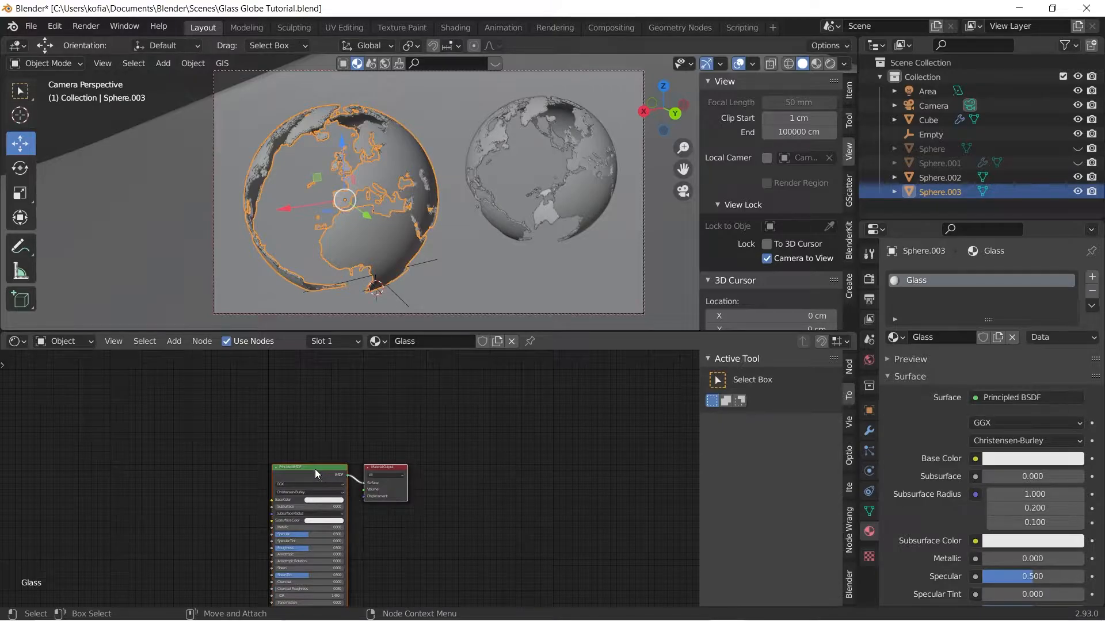
drag(314, 468, 165, 392)
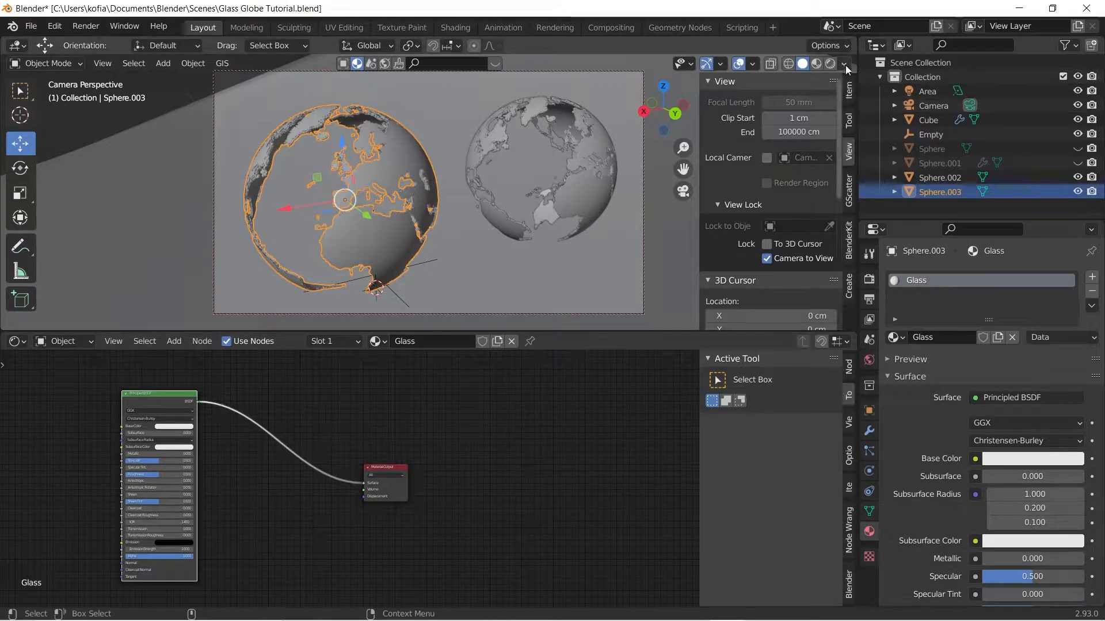
click(817, 64)
click(829, 64)
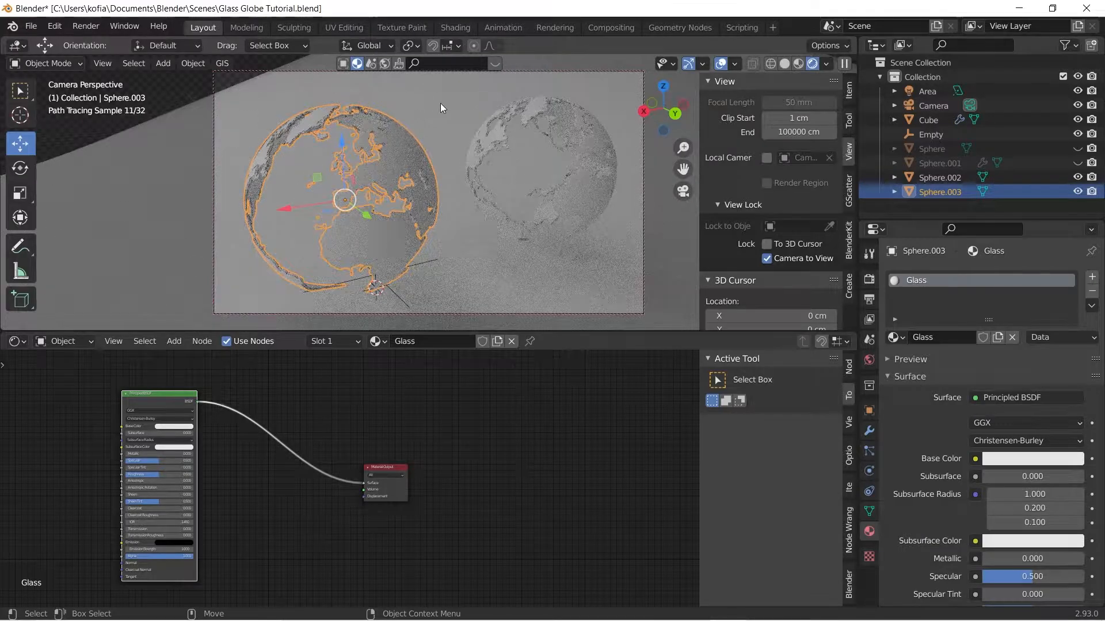
- Assign the existing orange Material.002 to the backdrop cube
click(444, 118)
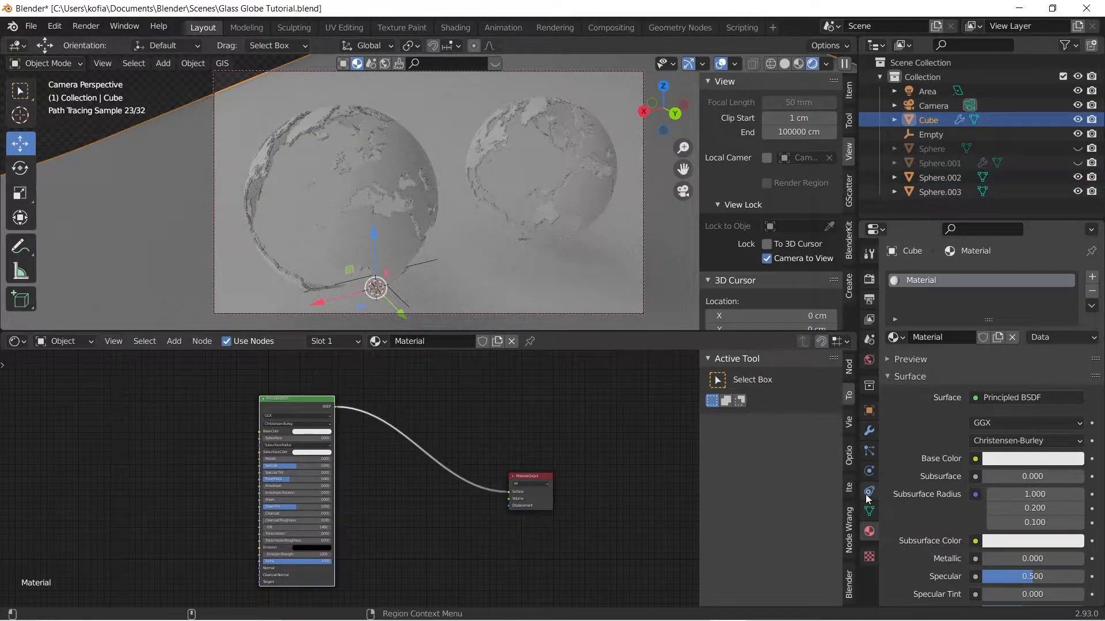
click(895, 337)
click(933, 415)
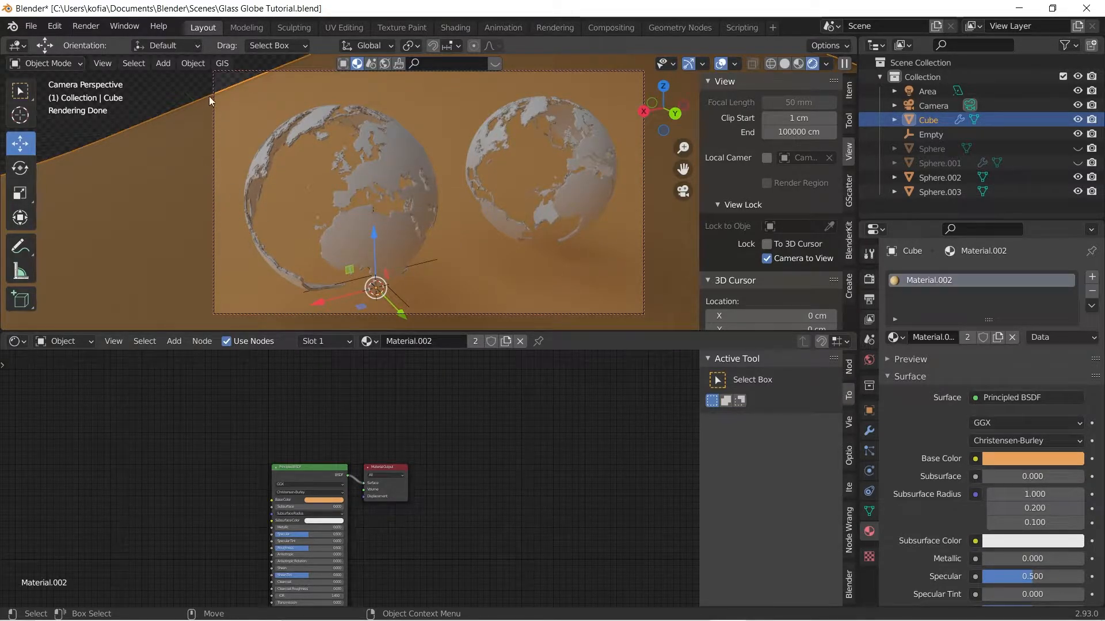
- Set Transmission to 1 on the Principled BSDF of the original globe's Glass material
click(395, 185)
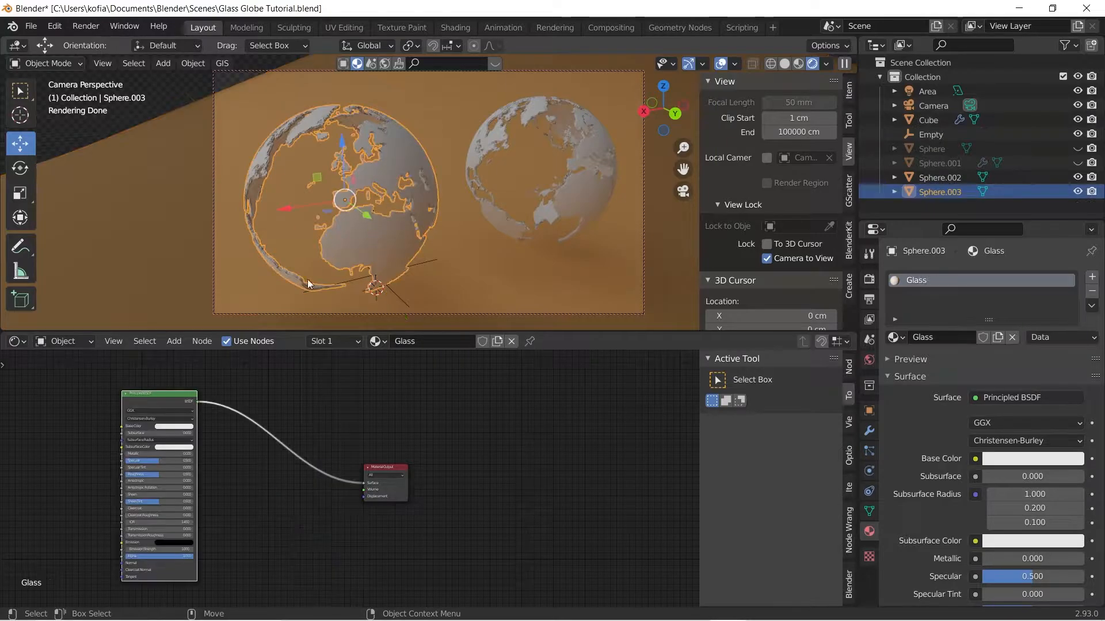
click(150, 527)
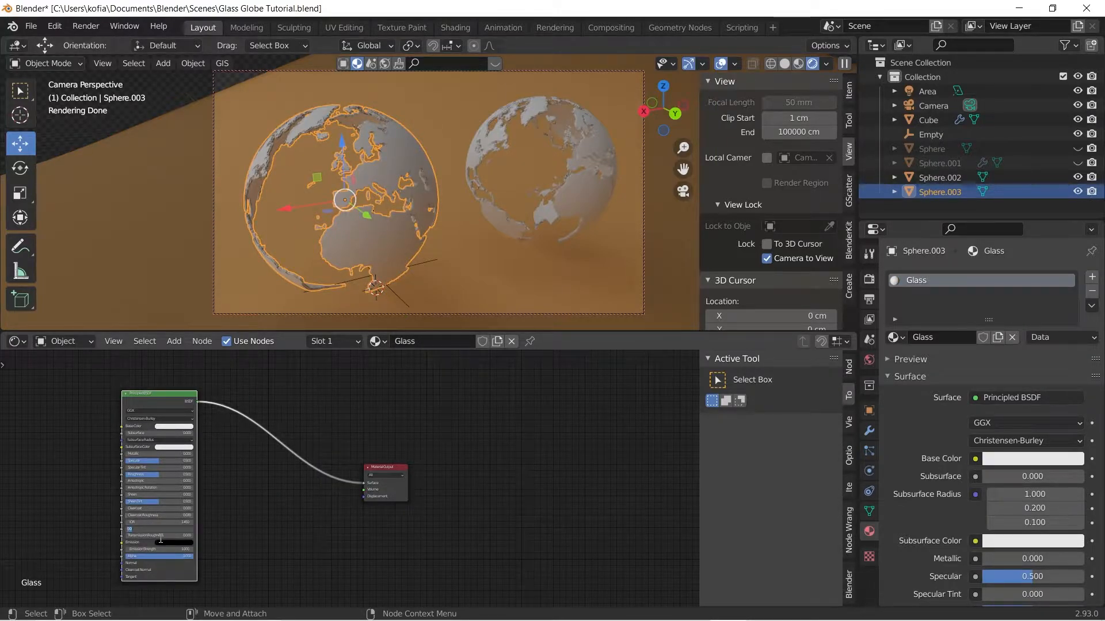
text(1)
key(Return)
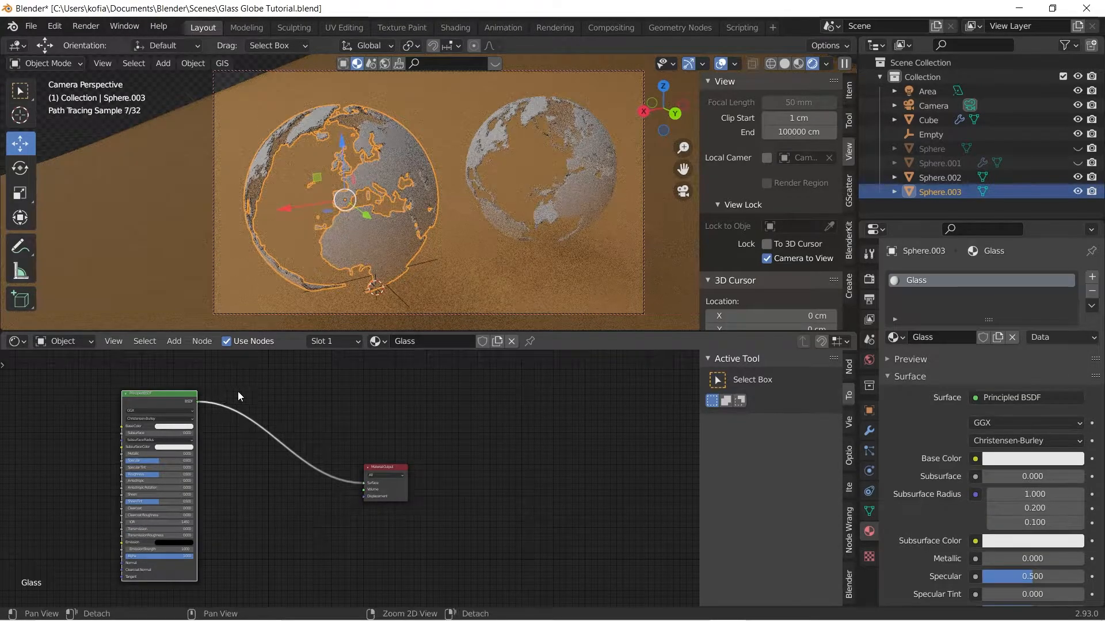
middle_drag(256, 389, 423, 363)
scroll(365, 419, up, 1)
middle_drag(387, 415, 494, 379)
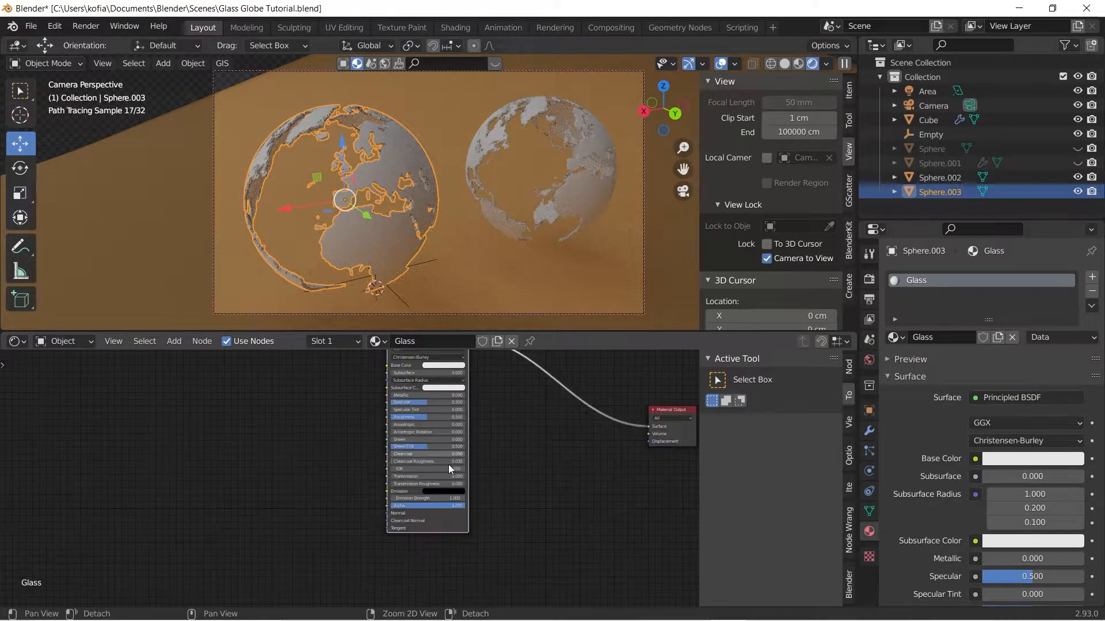
scroll(450, 469, up, 1)
scroll(274, 359, up, 1)
middle_drag(274, 359, 205, 450)
double_click(438, 521)
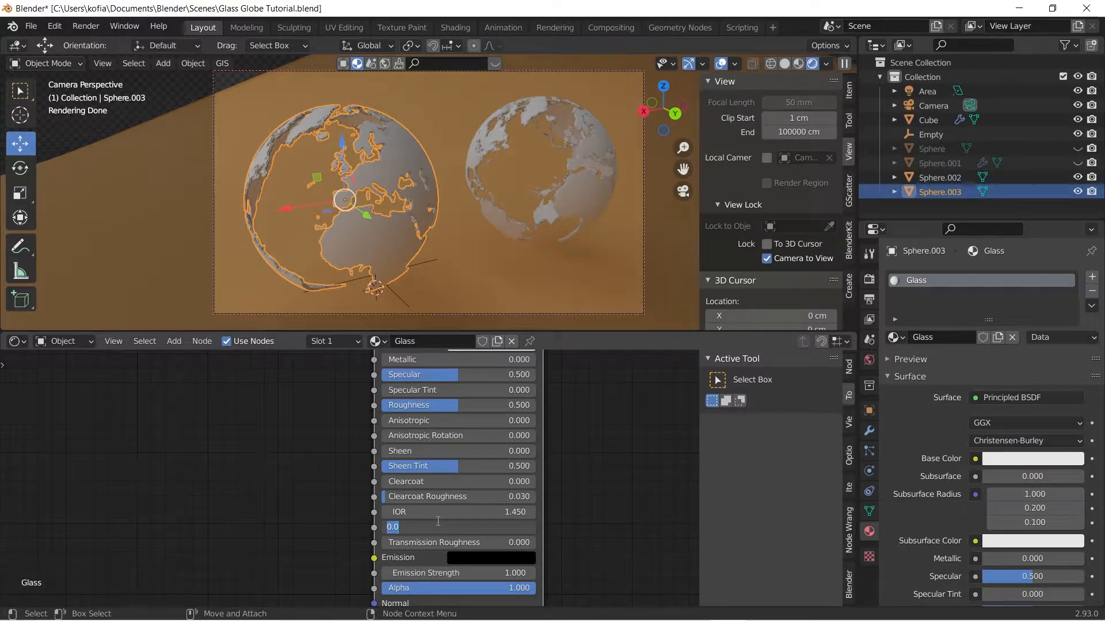
text(1)
key(Return)
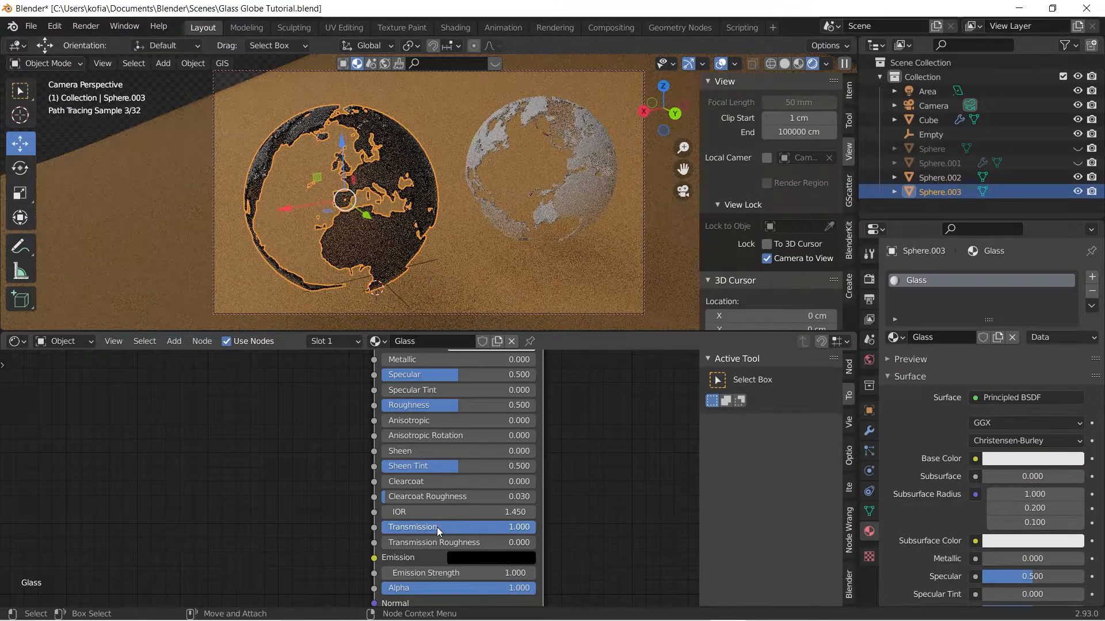
- Set the Glass material's Roughness to 0 and inspect the deselected globe from another angle
middle_drag(422, 415, 418, 462)
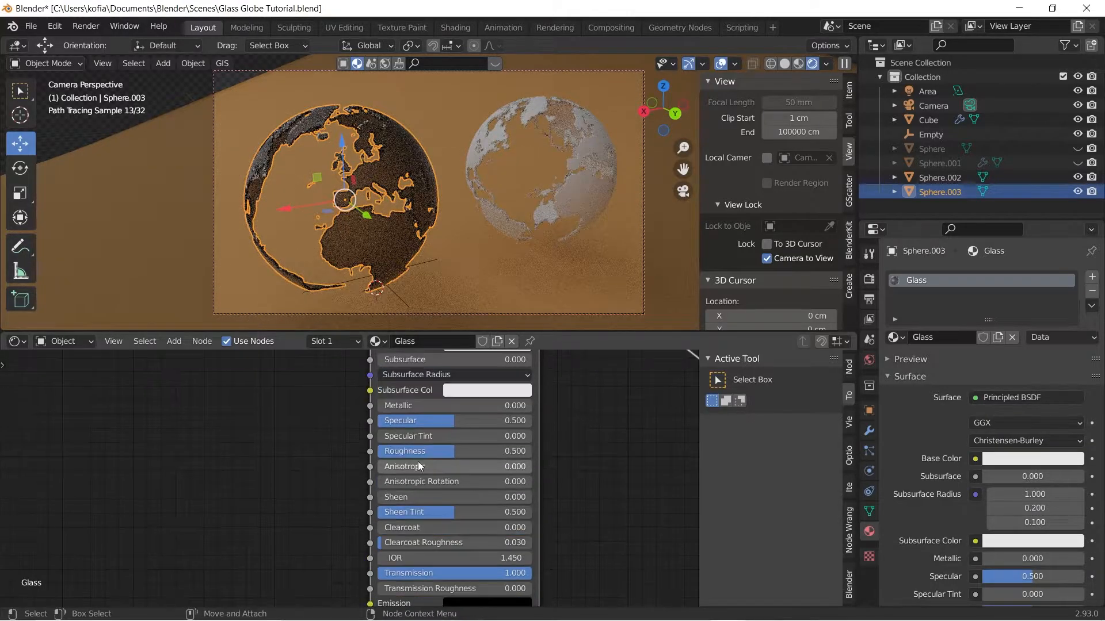
double_click(423, 451)
text(0)
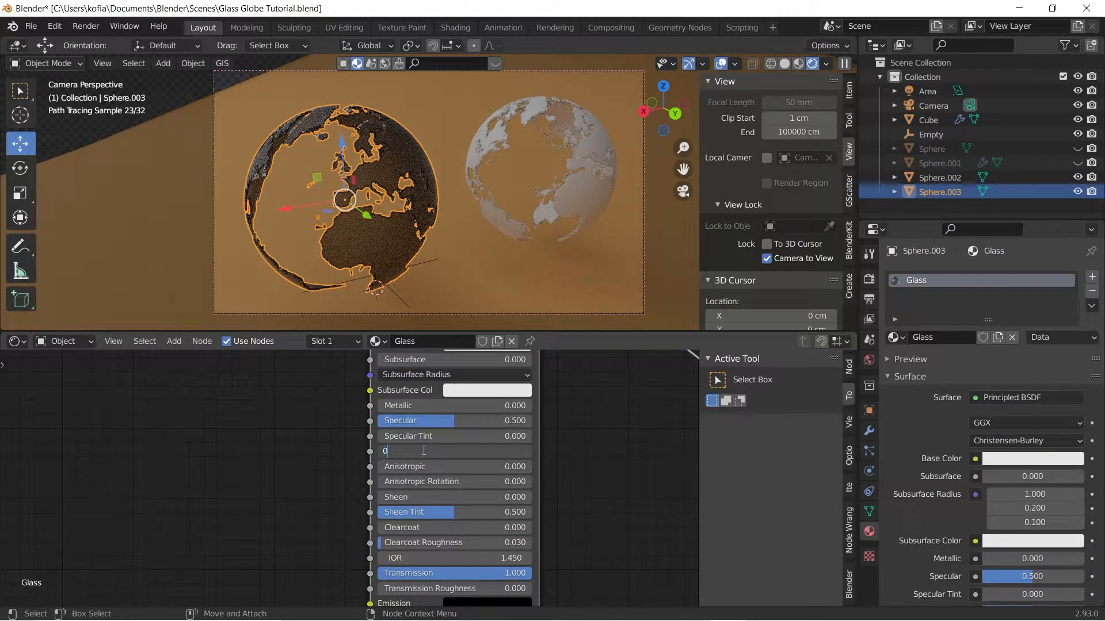
key(Return)
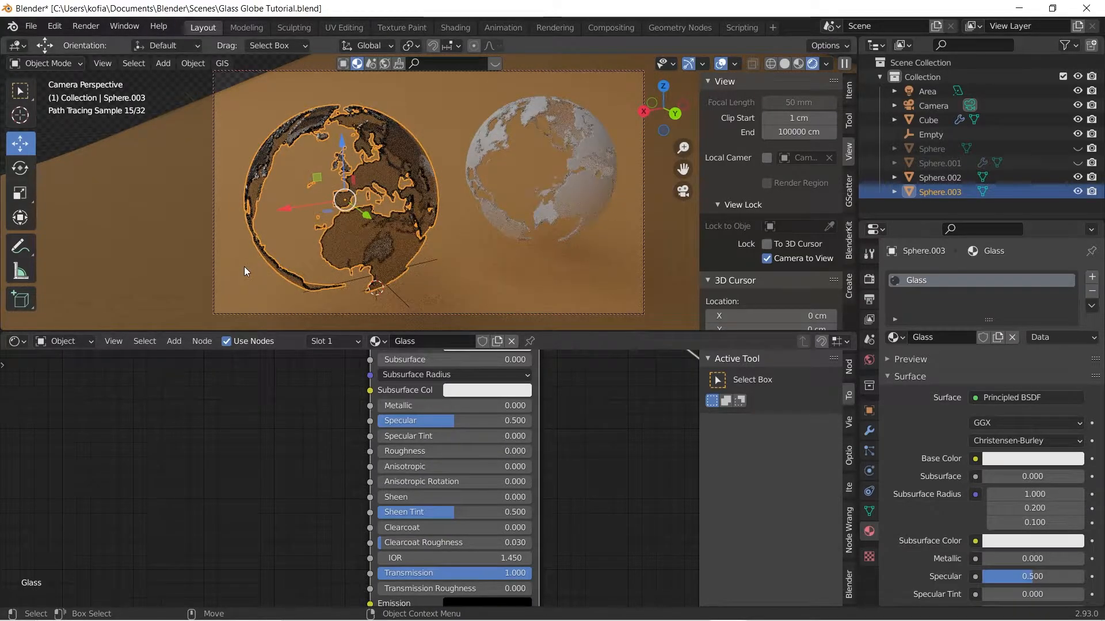
click(177, 88)
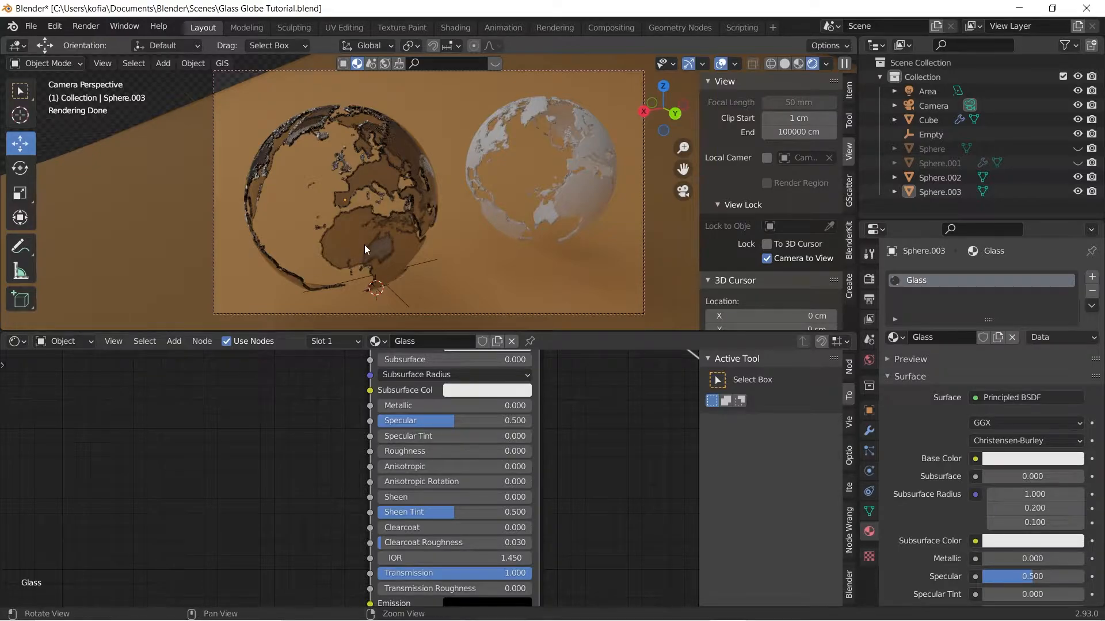
middle_drag(364, 244, 398, 247)
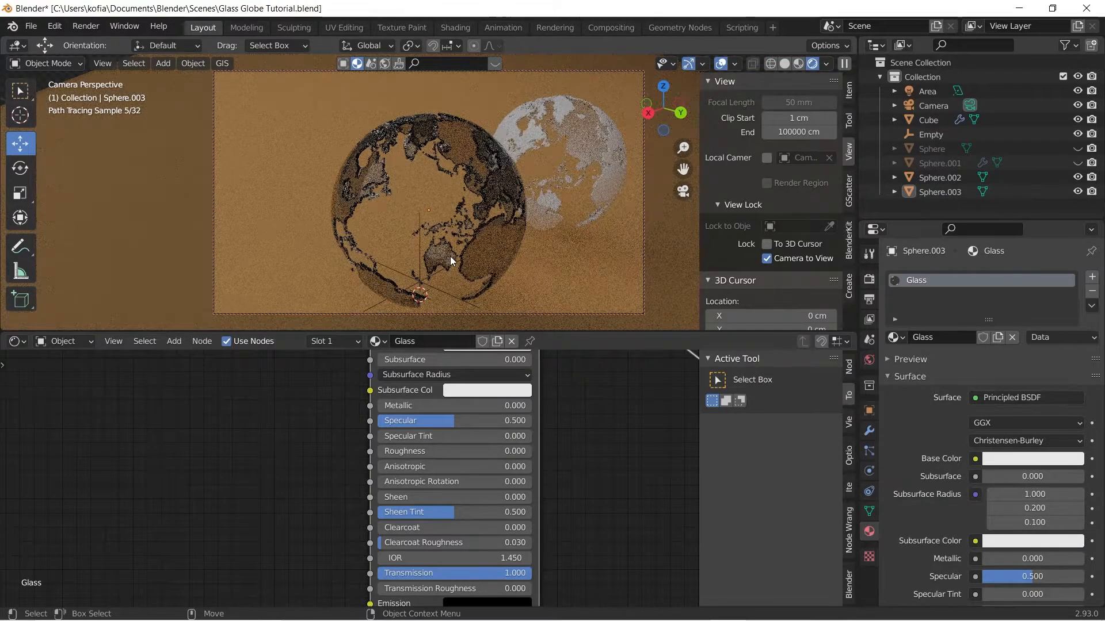
- Select the second globe, move its Glass 2 material's Material Output node farther away, and delete the Principled BSDF node
middle_drag(470, 265, 455, 249)
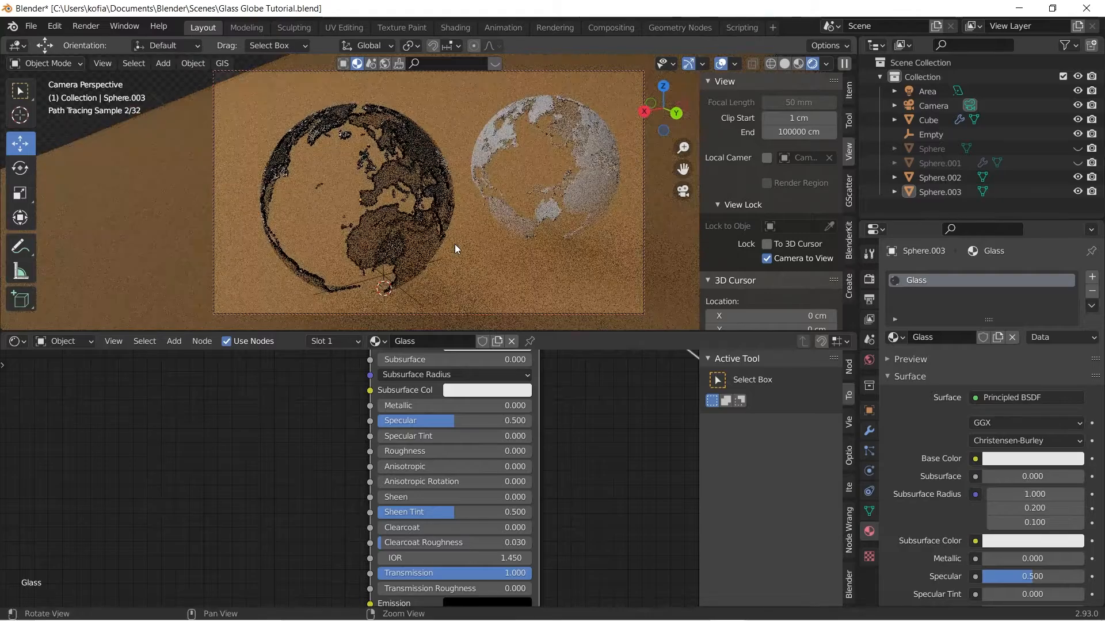
mouse_move(579, 209)
middle_down()
mouse_move(553, 216)
mouse_move(571, 201)
middle_up()
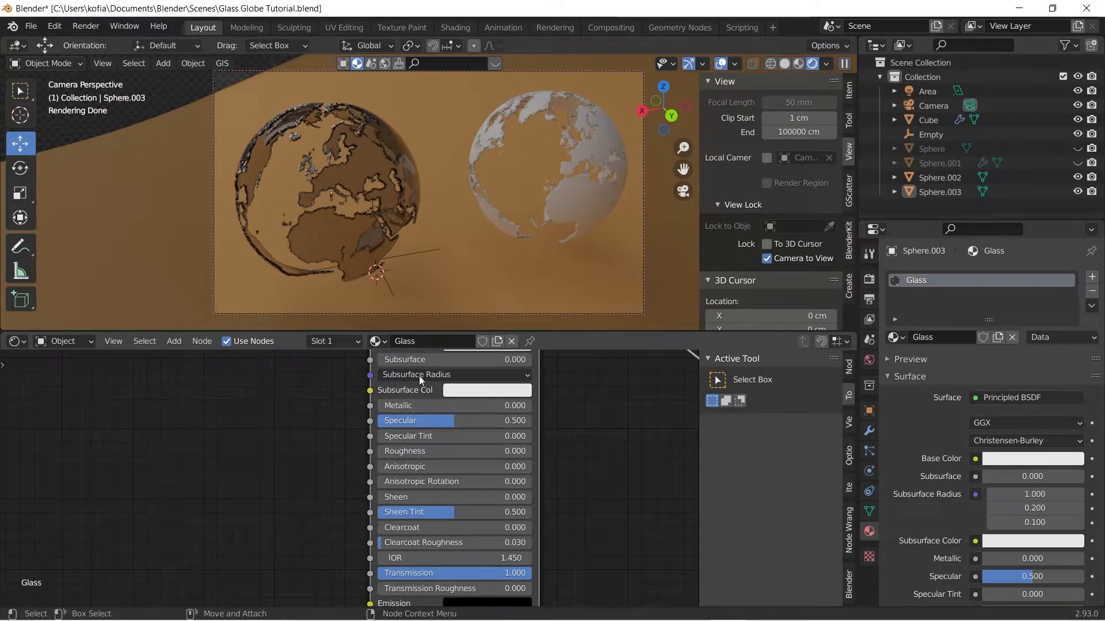
click(610, 207)
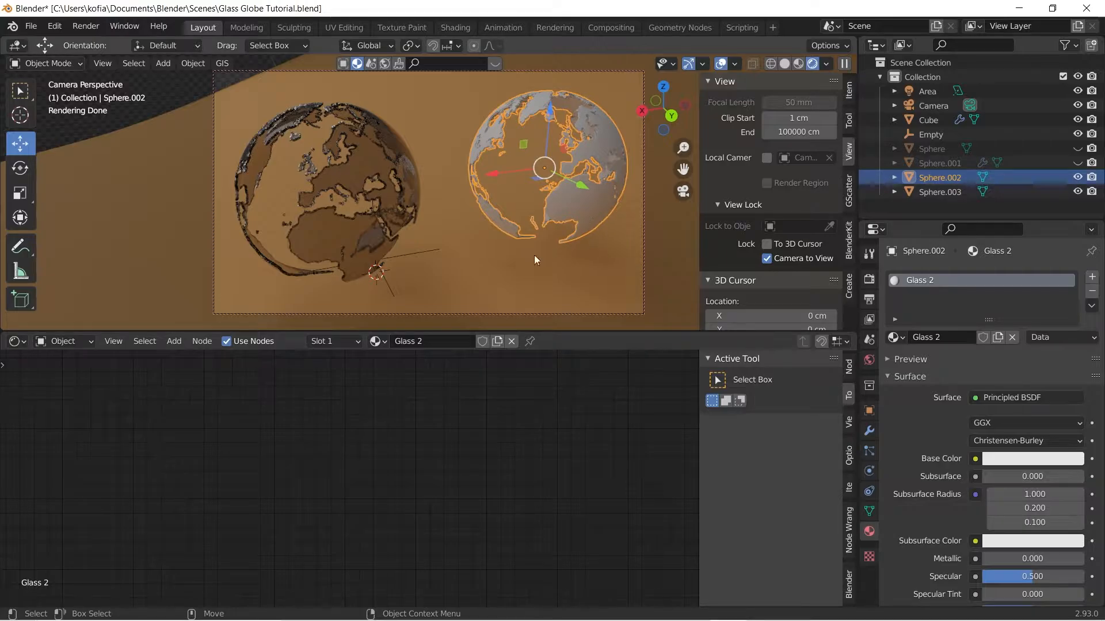
scroll(523, 452, down, 3)
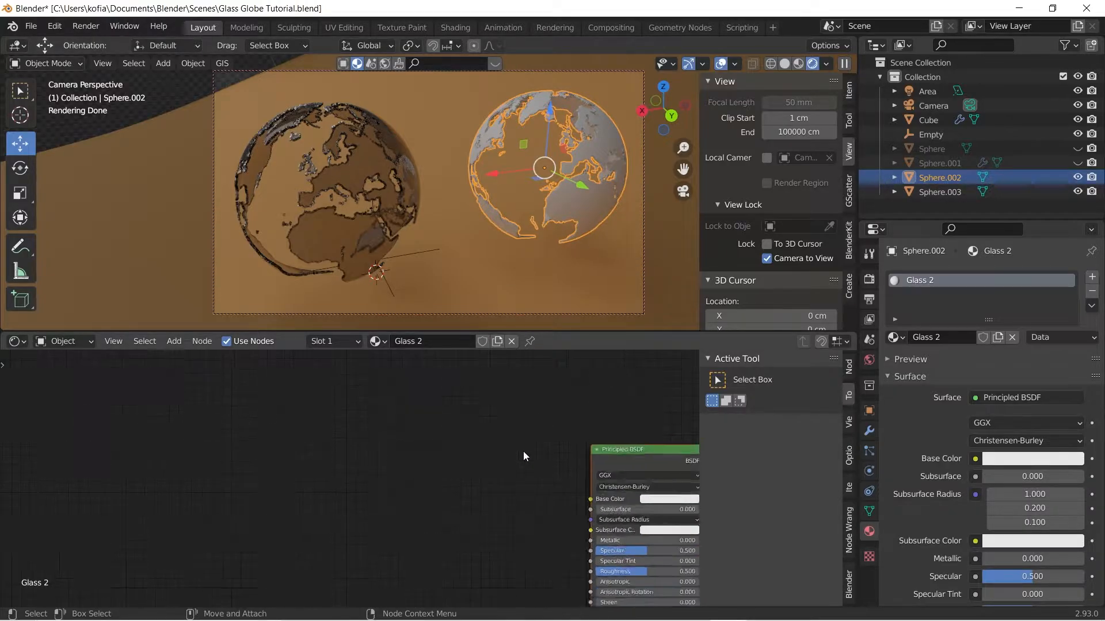
scroll(535, 452, up, 2)
middle_drag(543, 451, 252, 434)
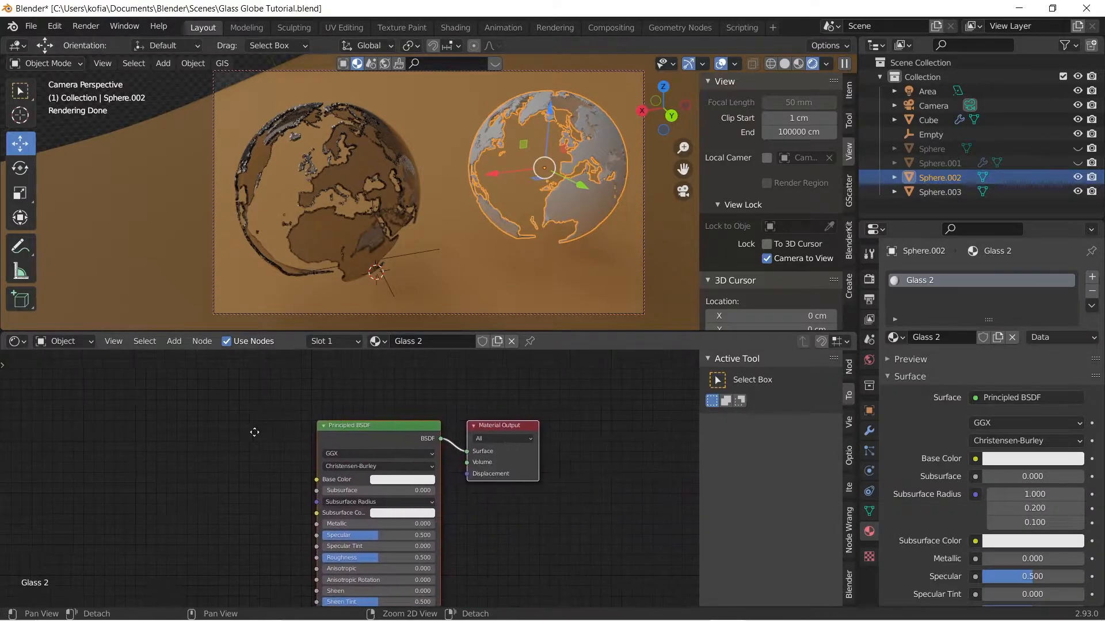
click(488, 426)
drag(501, 427, 537, 428)
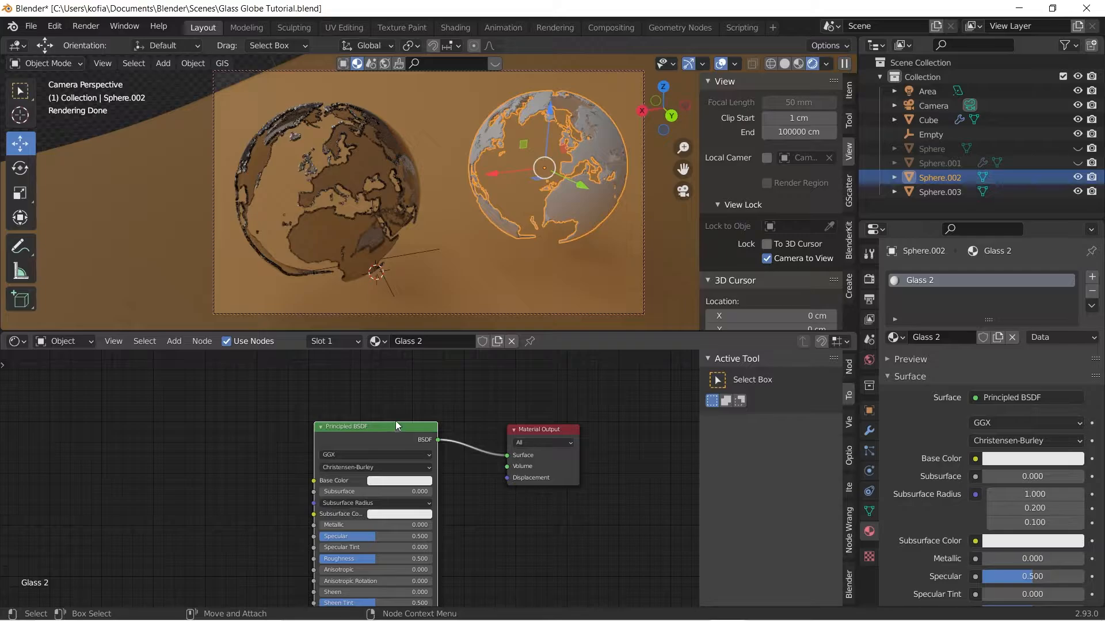
drag(374, 426, 327, 404)
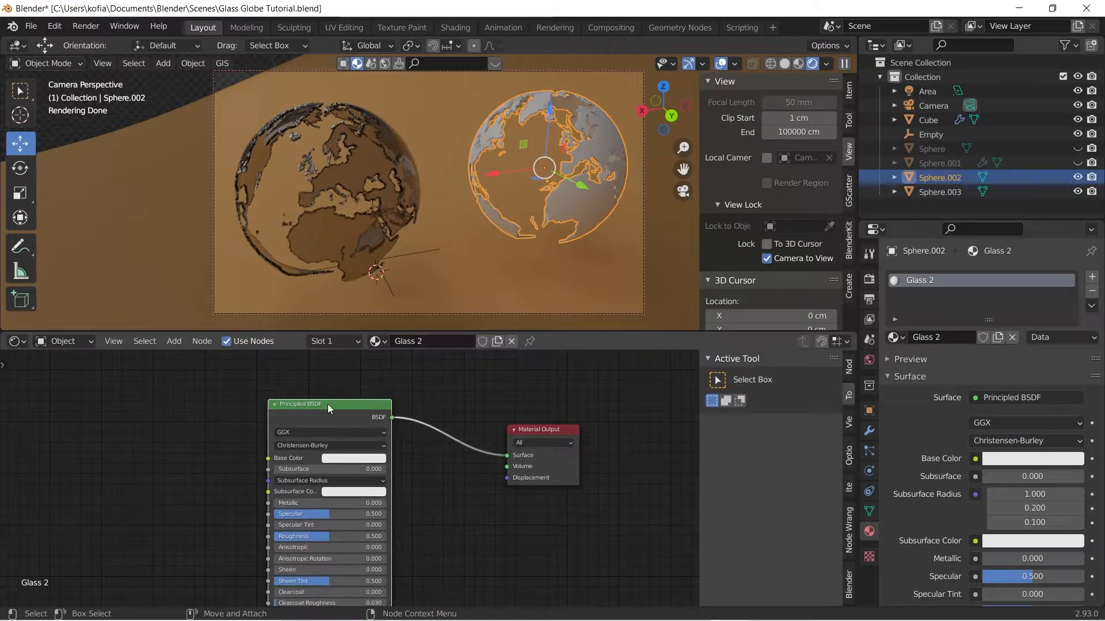
key(Delete)
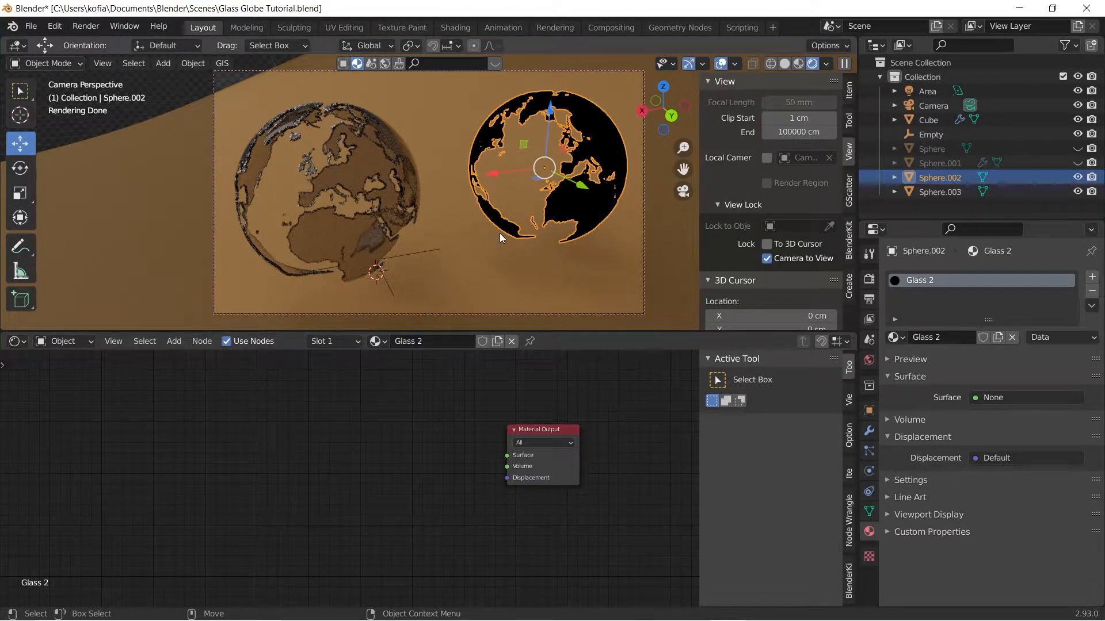
- Add a Glass BSDF node to the Glass 2 material, placed before the Material Output
key(shift+a)
click(298, 416)
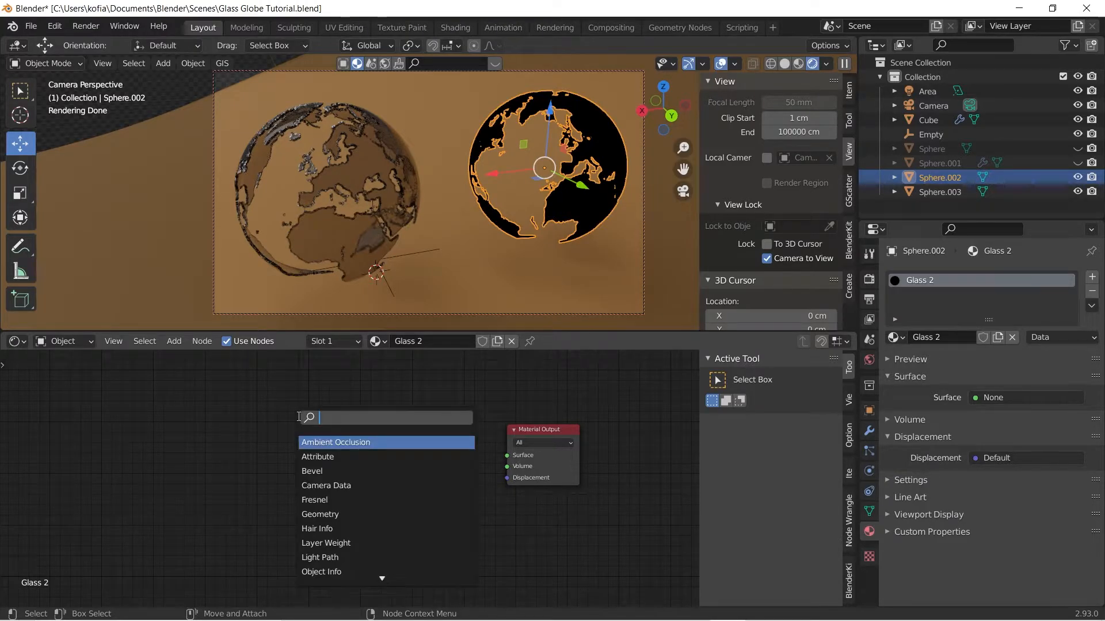
text(glass s)
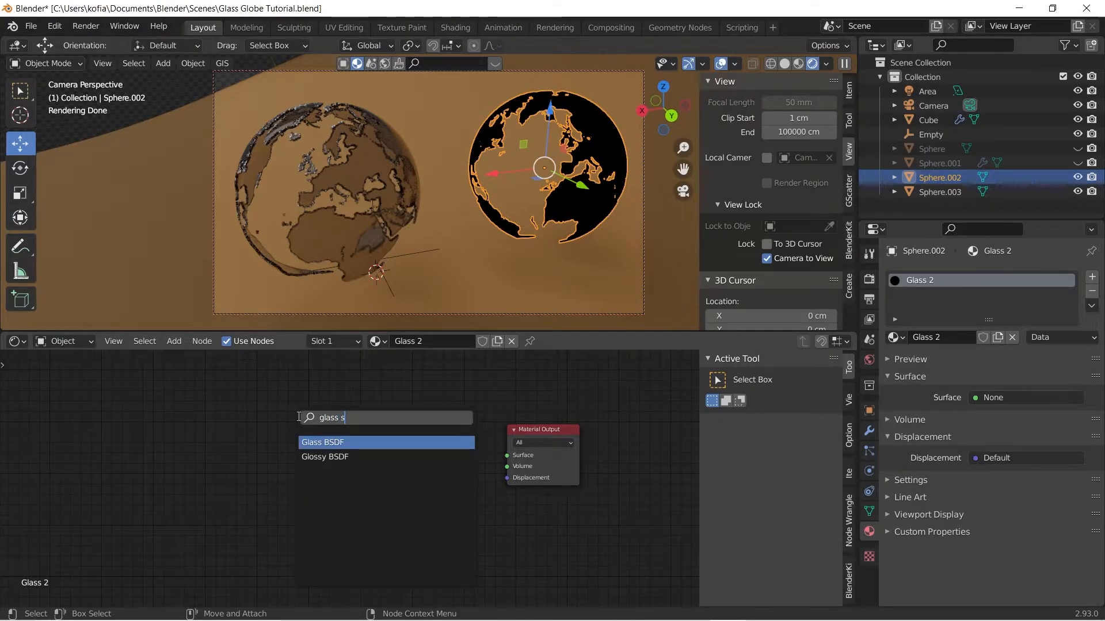
click(330, 443)
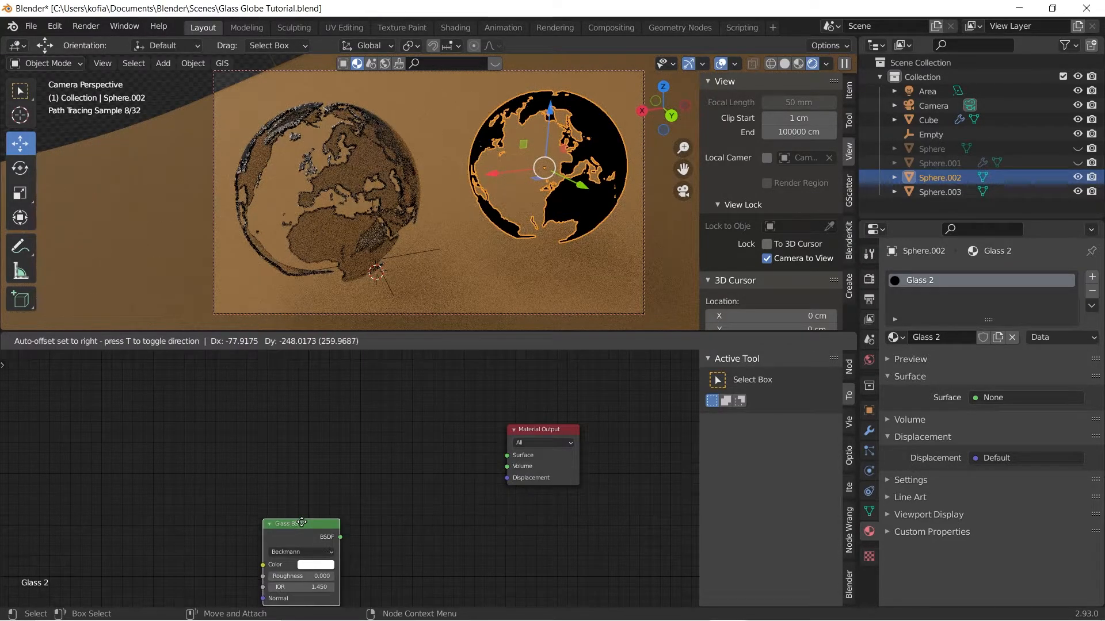
click(298, 448)
- Add a Transparent BSDF node directly below the Glass BSDF node
key(shift+a)
click(298, 447)
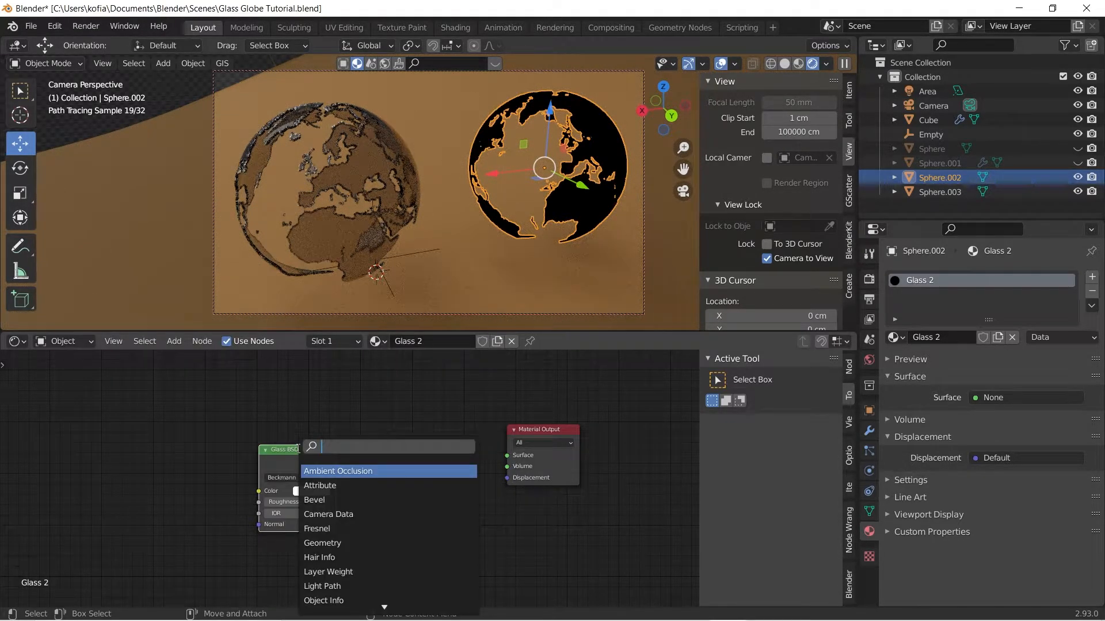
text(transparent)
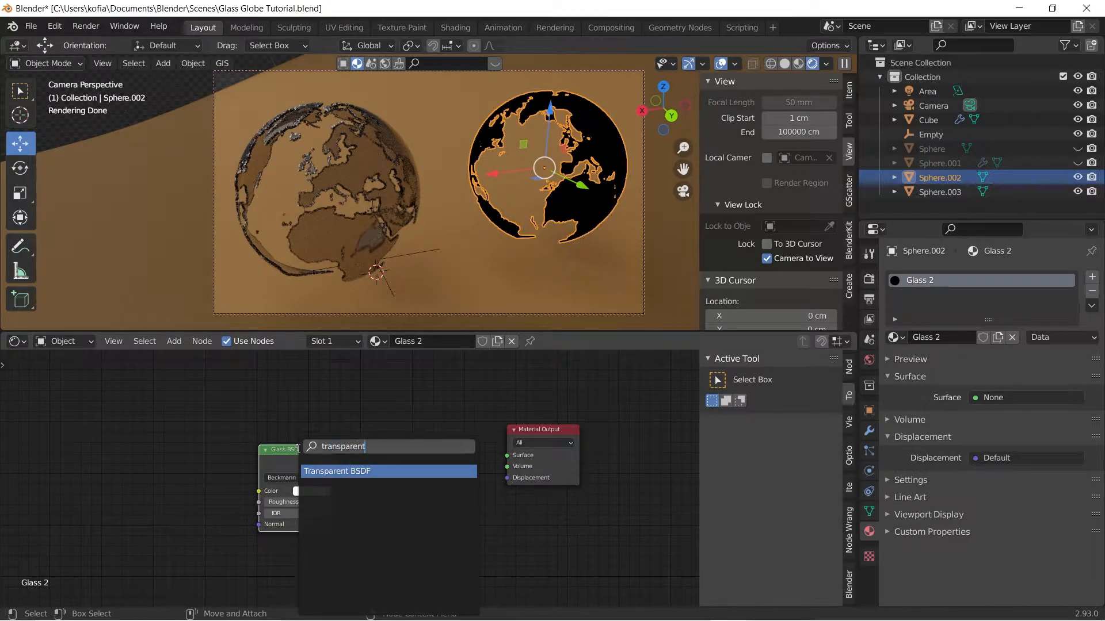
click(325, 469)
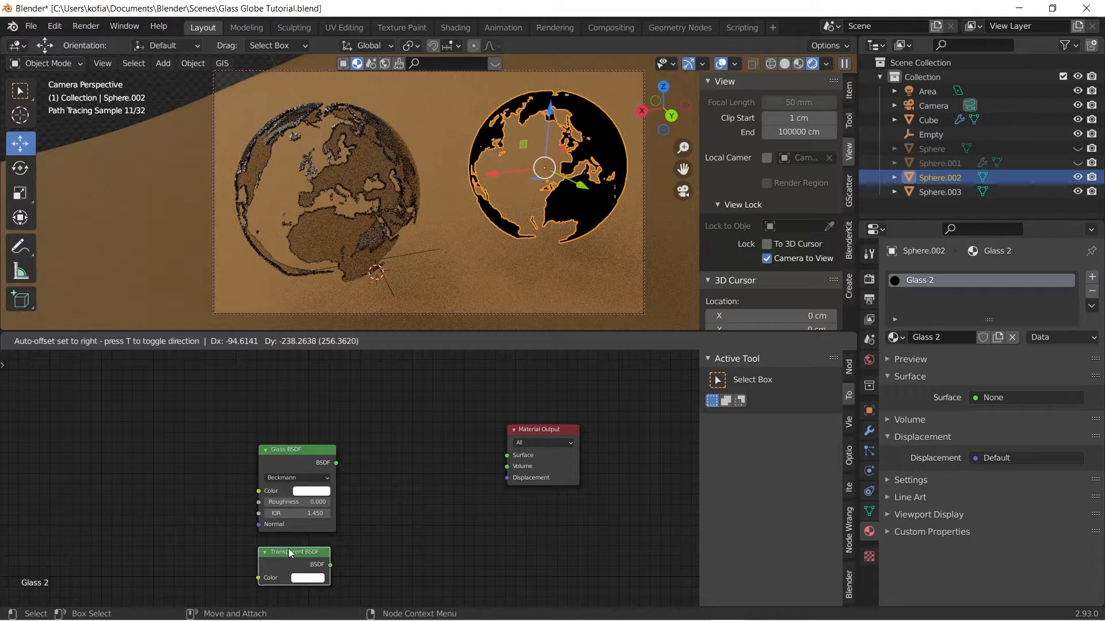
click(288, 547)
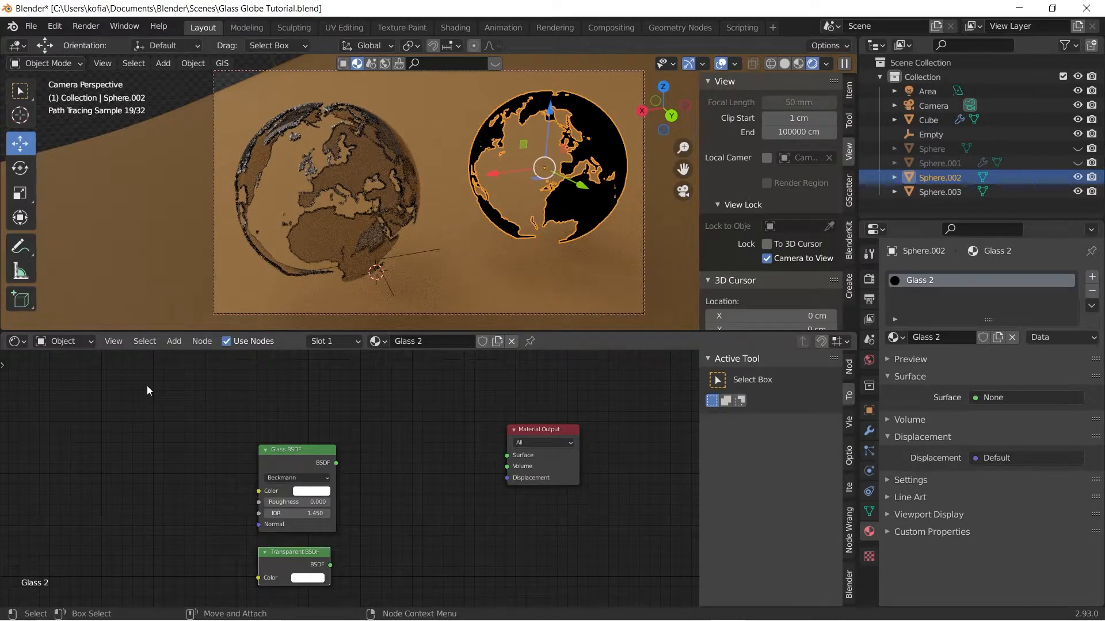
- Add a Light Path node beside the two shader nodes and shift the Material Output to make more room
key(shift+a)
text(light path)
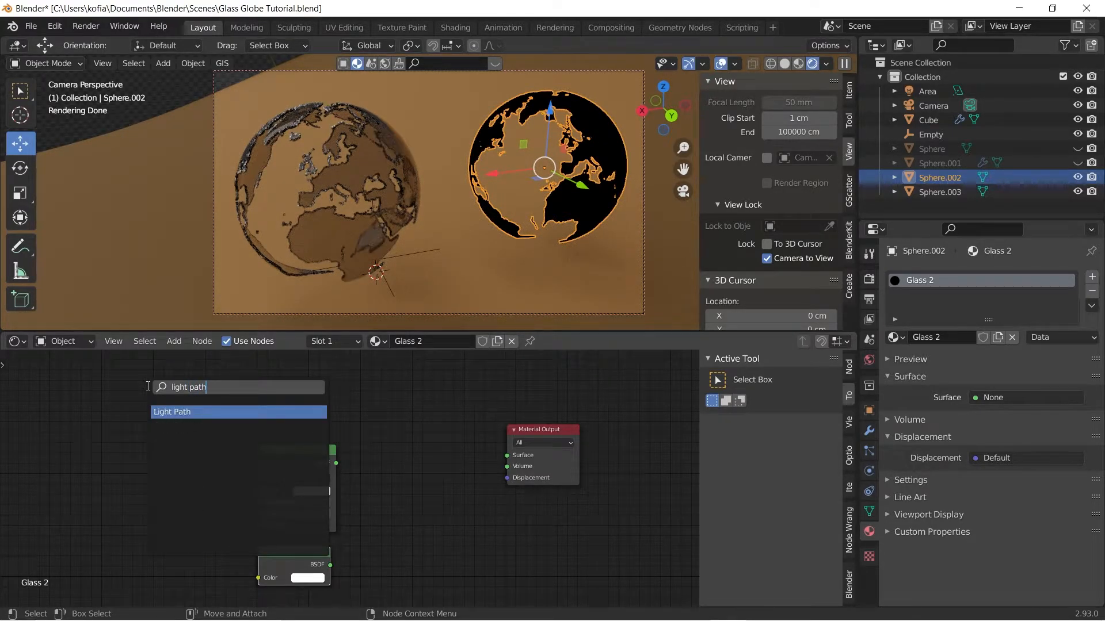
click(163, 412)
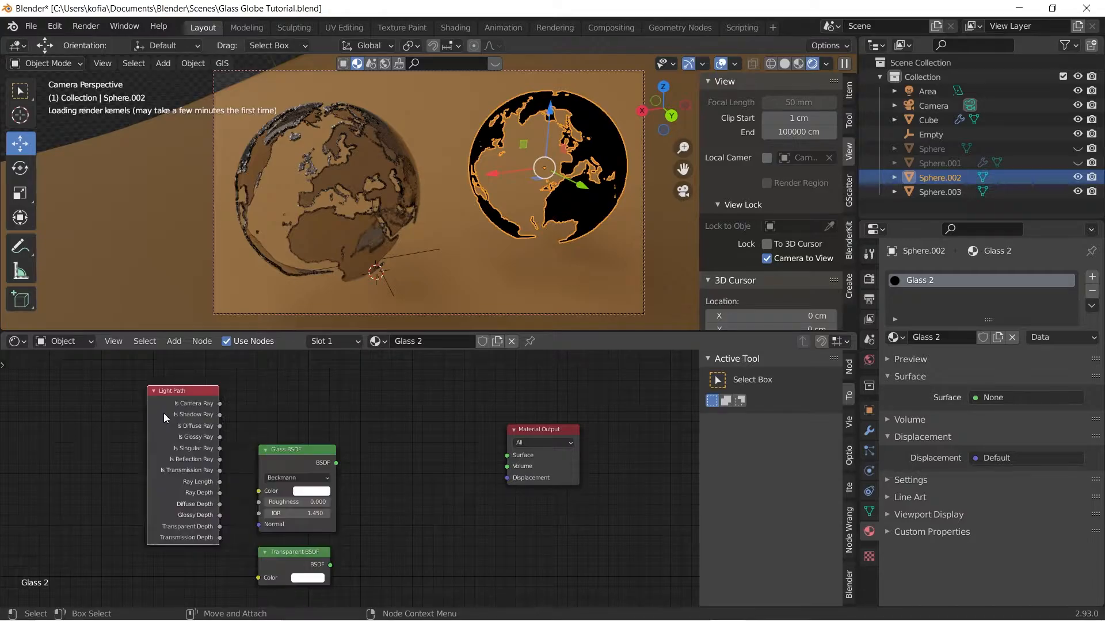
click(161, 370)
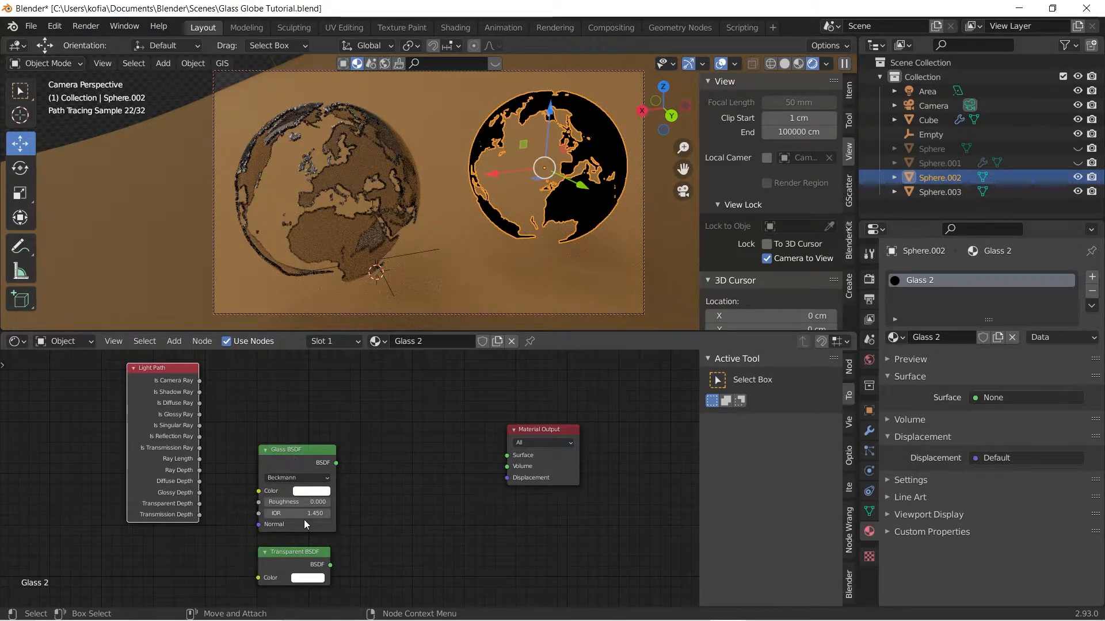
drag(546, 429, 565, 421)
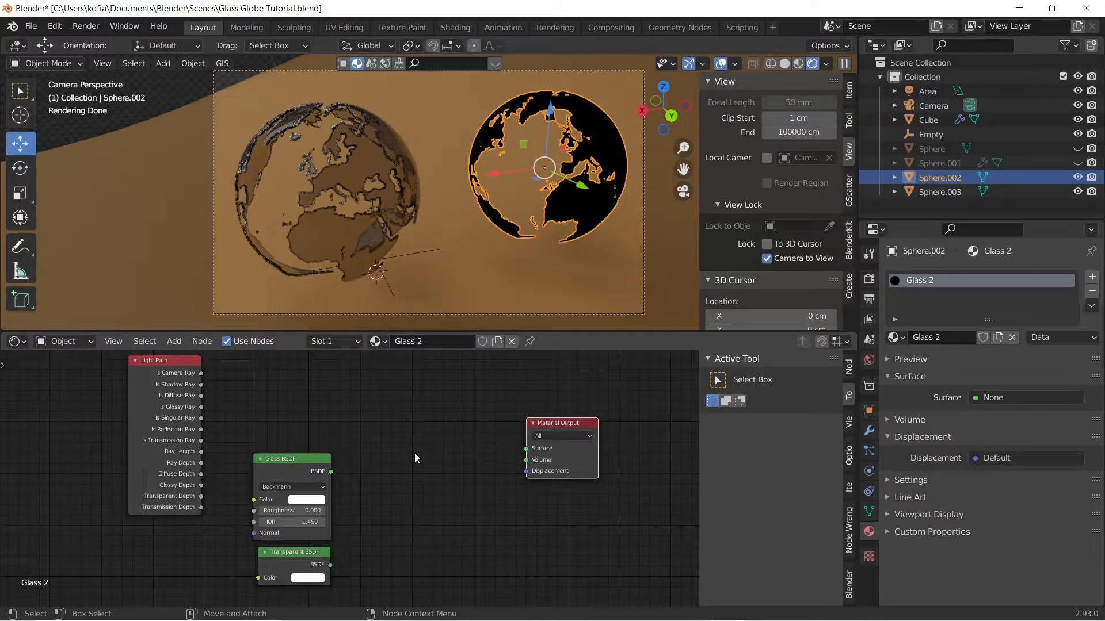
- Add a Mix Shader node between the Glass BSDF and the Material Output
key(shift+a)
click(415, 453)
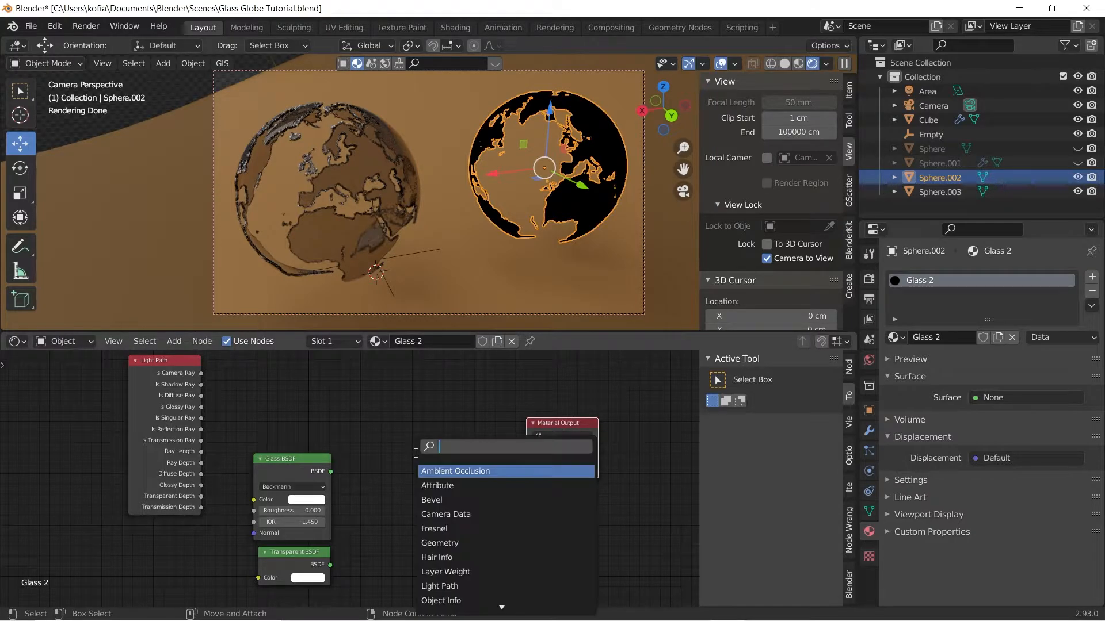
text(mix shader)
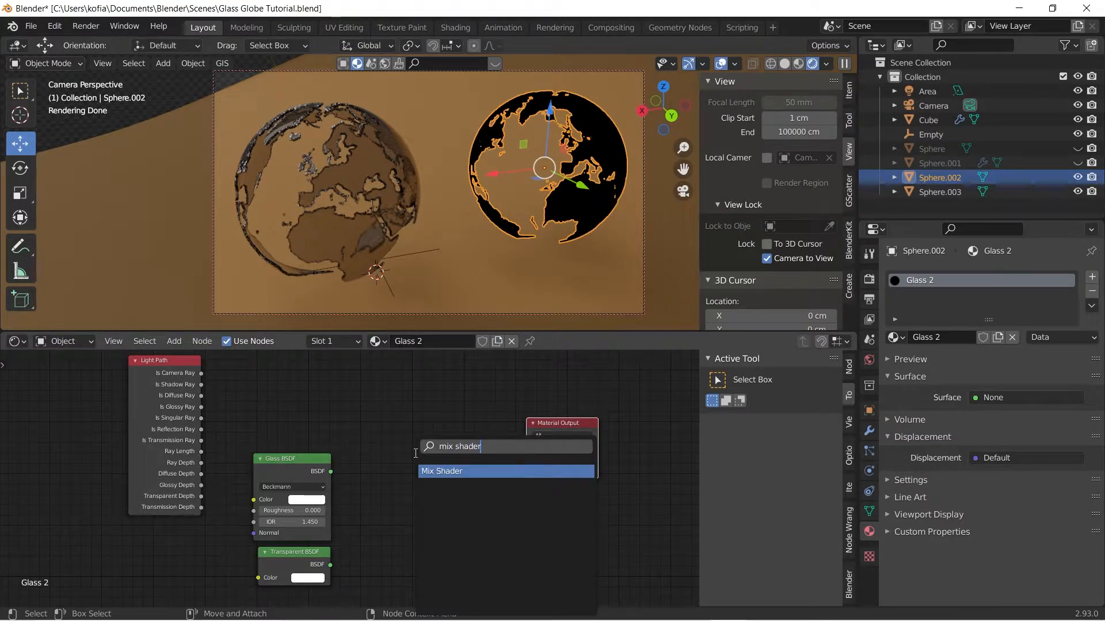
click(454, 471)
click(455, 468)
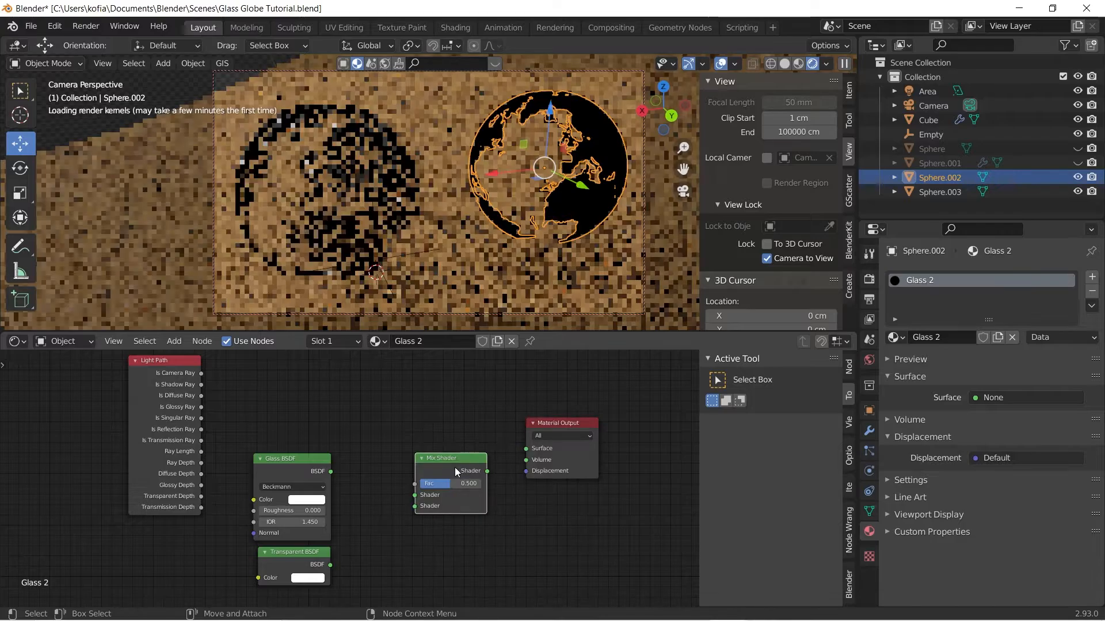
drag(442, 450, 428, 443)
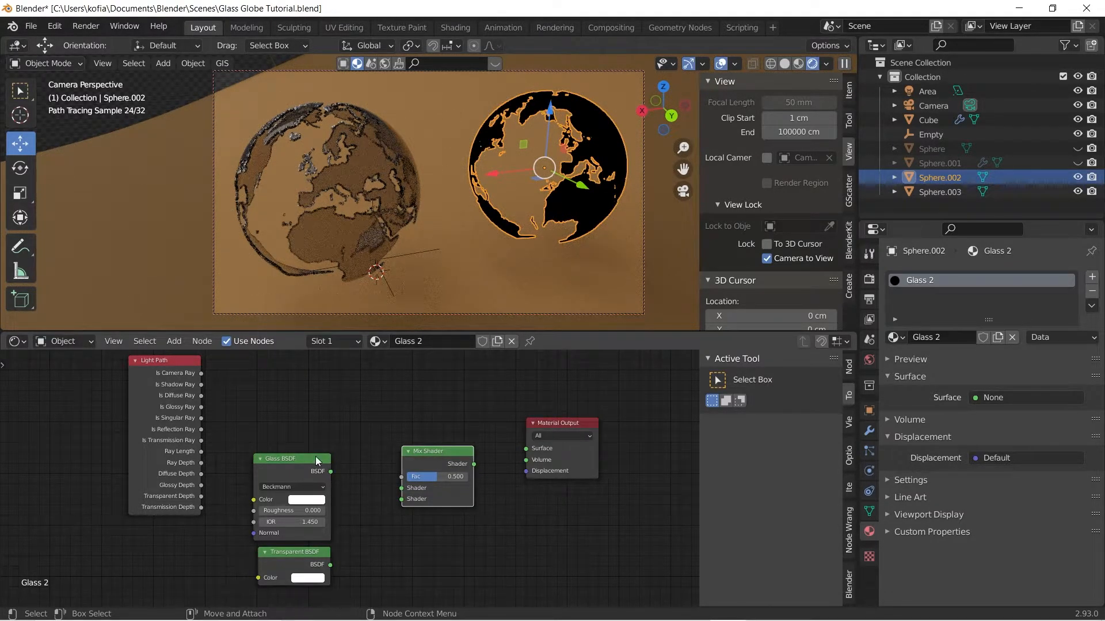
- Connect Glass BSDF and Transparent BSDF to the Mix Shader's first and second shader inputs, and its output to the Material Output's Surface
drag(330, 471, 401, 488)
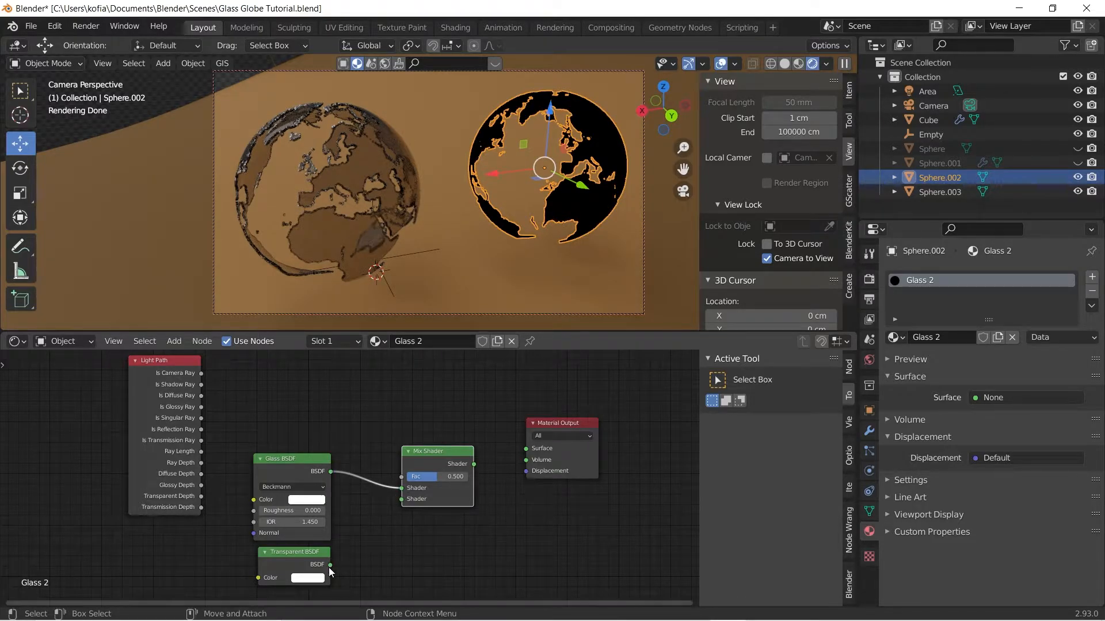
drag(330, 566, 401, 498)
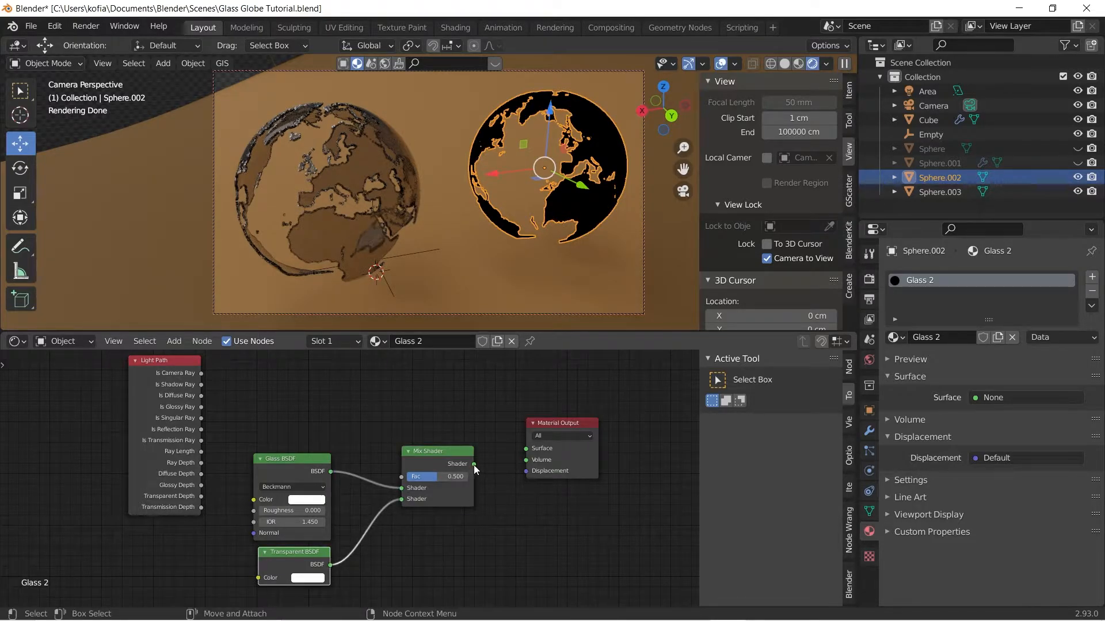
drag(474, 464, 525, 448)
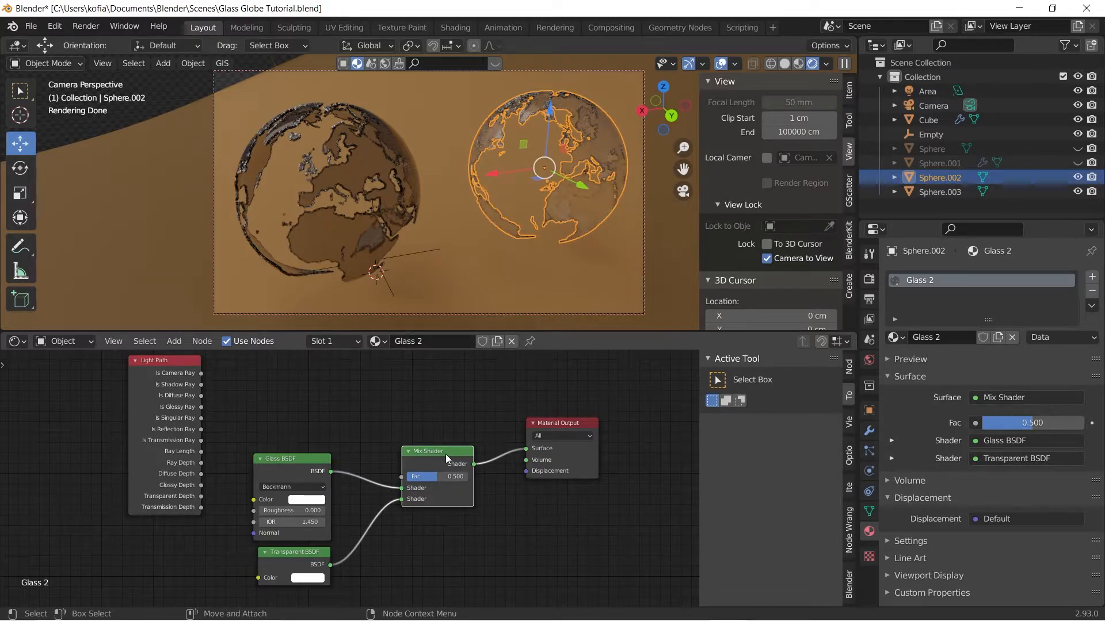
drag(446, 454, 445, 410)
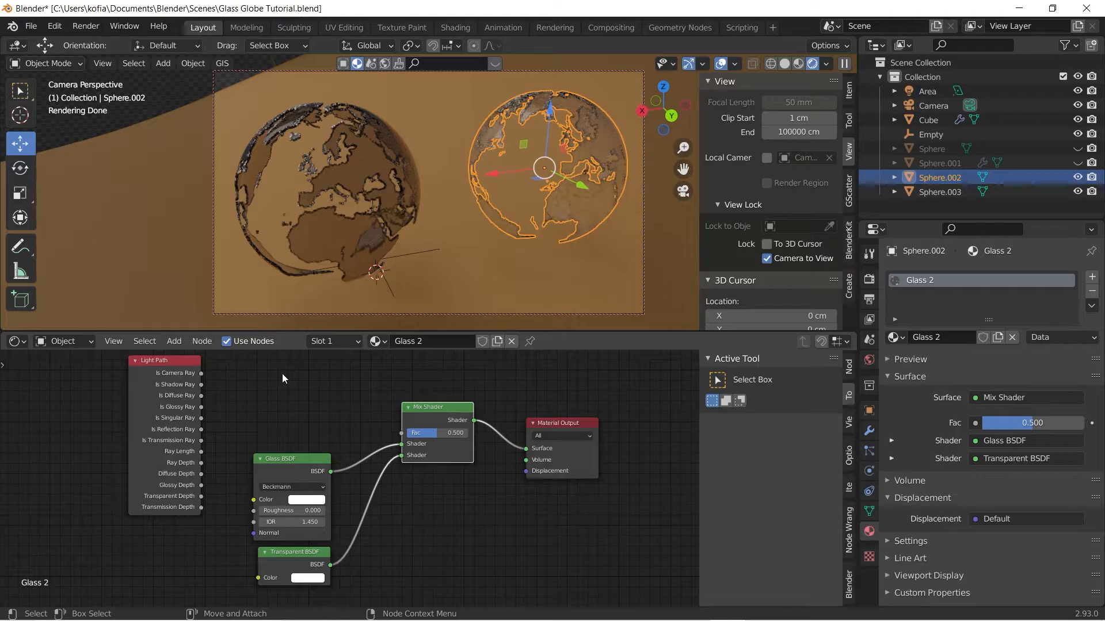
- Place a Math node set to Add above the Glass BSDF and feed it the Light Path's Is Shadow Ray and Is Diffuse Ray outputs
key(shift+a)
text(math)
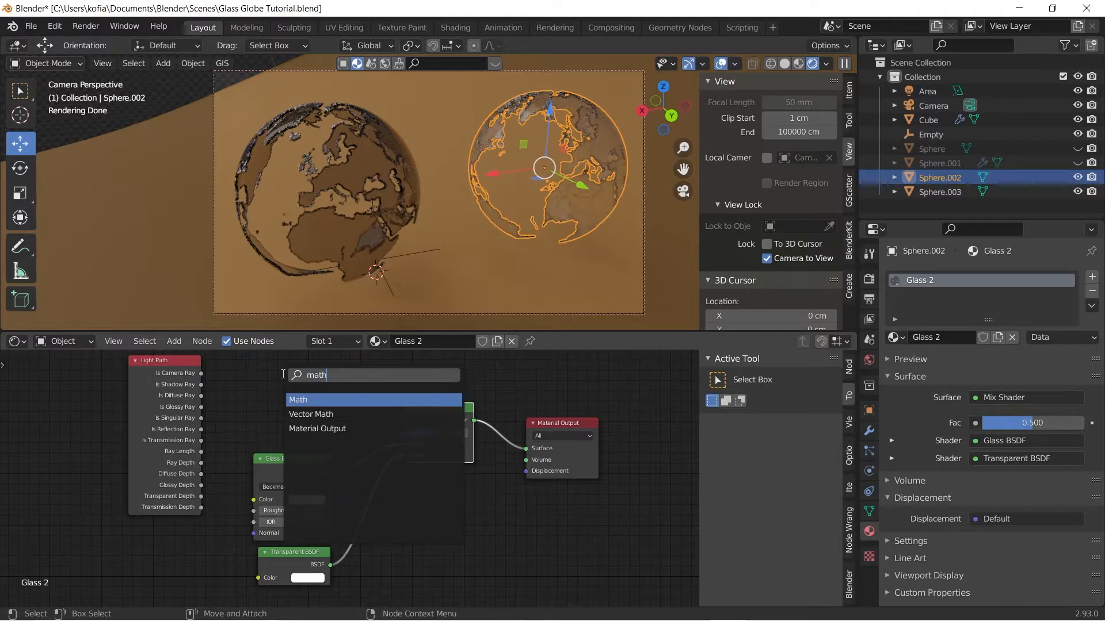
click(299, 406)
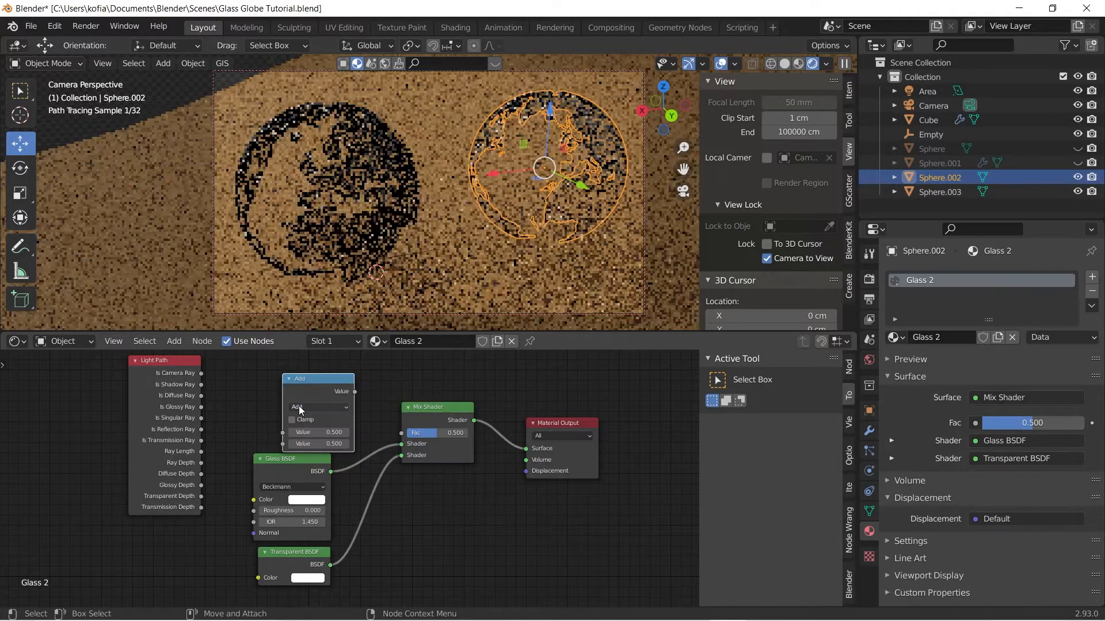
drag(314, 381, 304, 357)
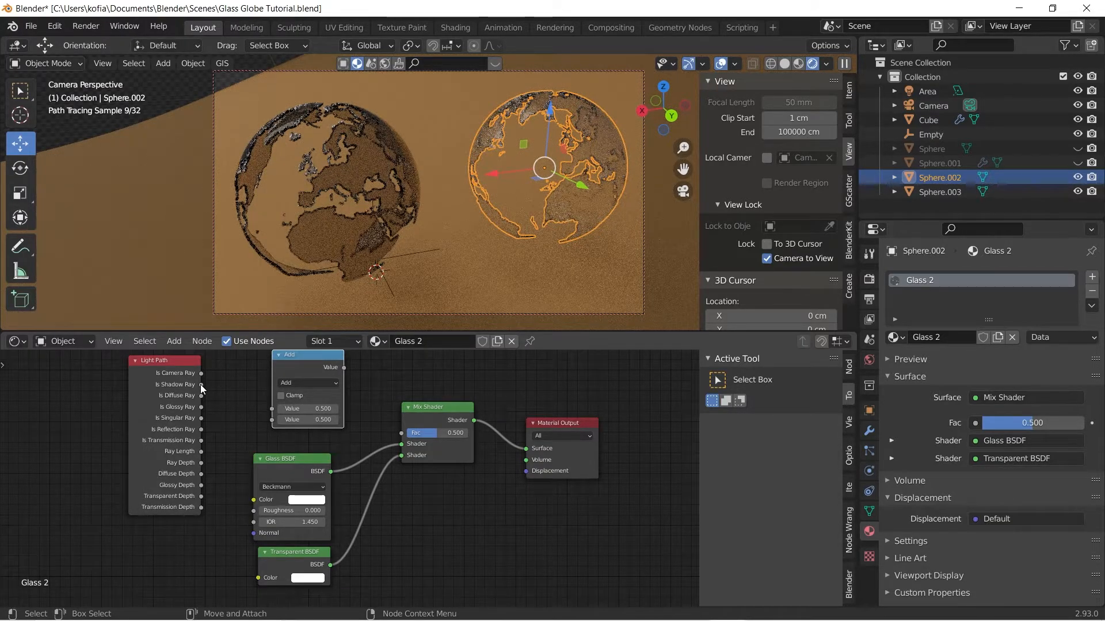
drag(201, 384, 271, 410)
drag(201, 396, 271, 420)
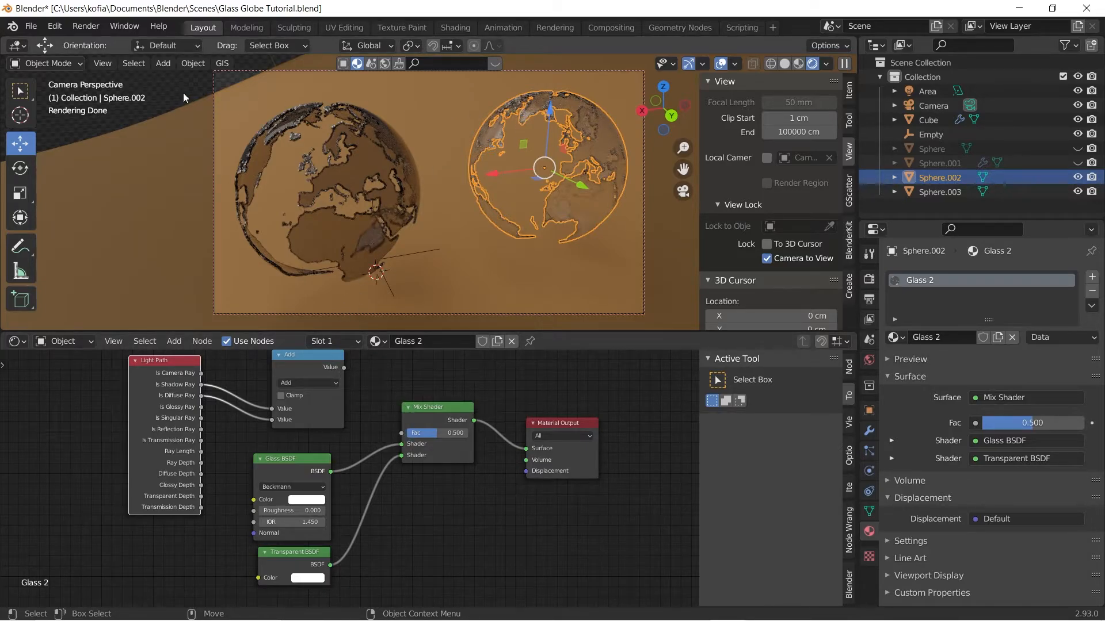
- Connect the Add node's Value to the Mix Shader's Fac, unlinking and relinking it to compare the globe's look
click(217, 81)
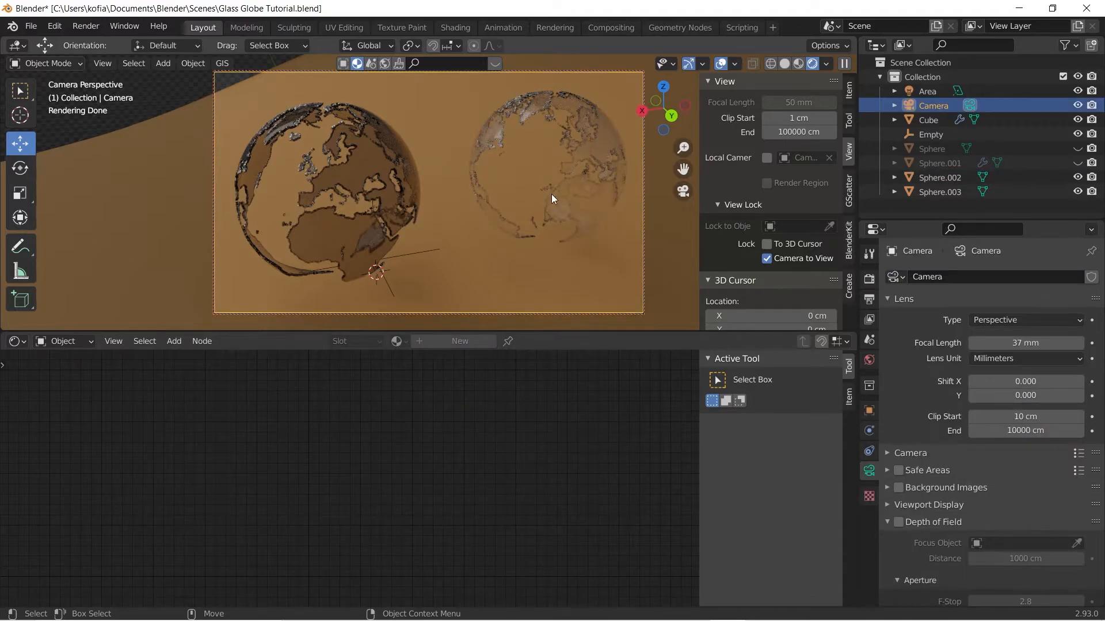
click(568, 198)
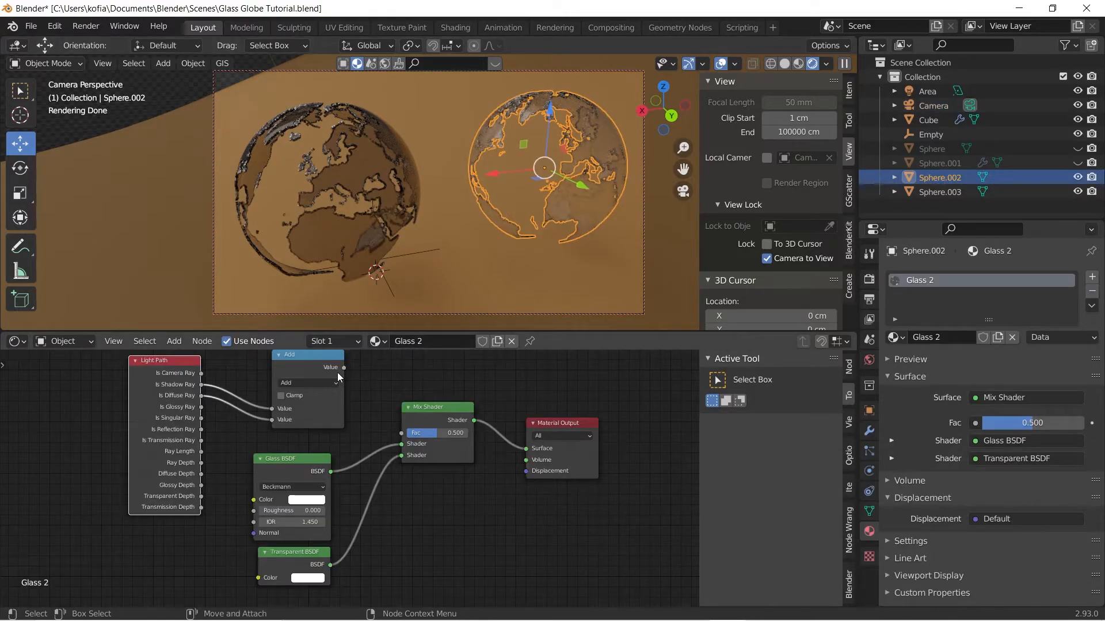
drag(345, 369, 404, 436)
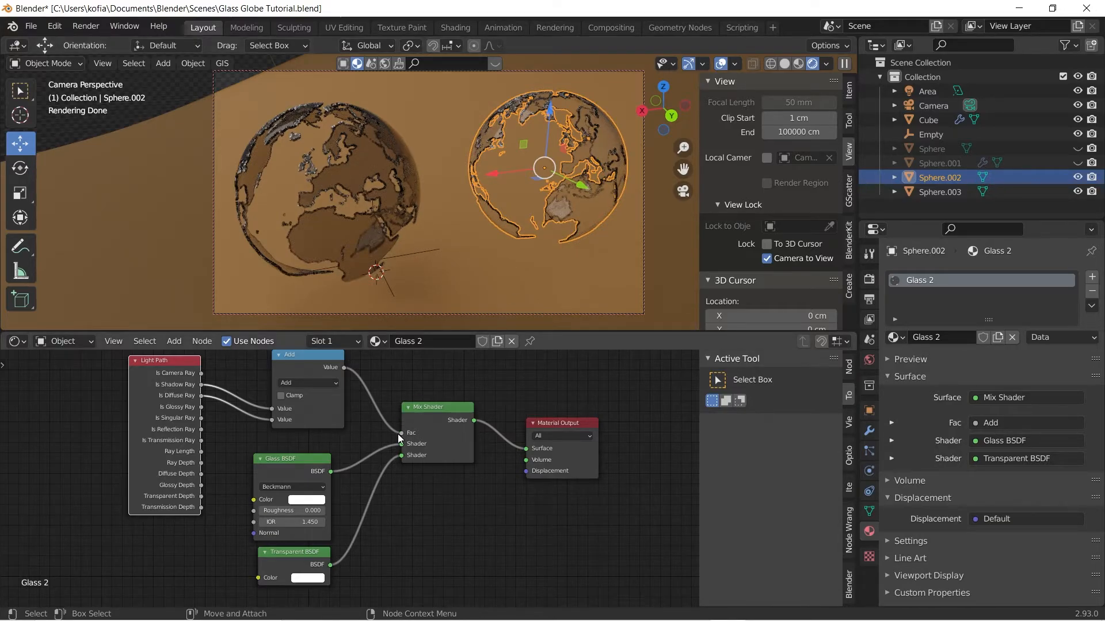
drag(399, 434, 360, 388)
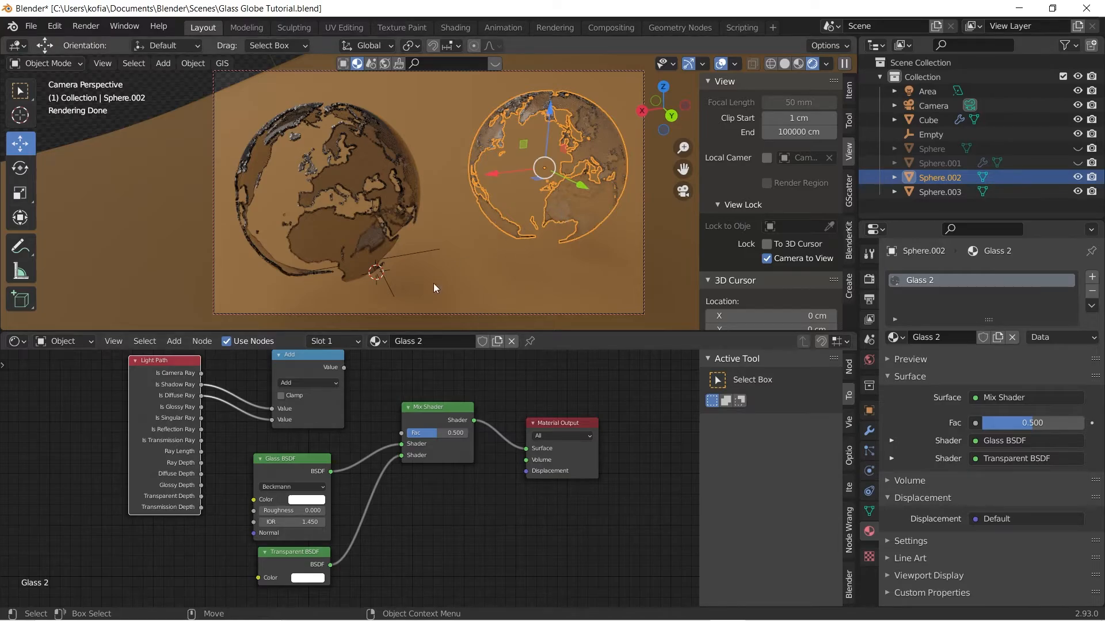
drag(343, 367, 401, 438)
drag(406, 433, 408, 433)
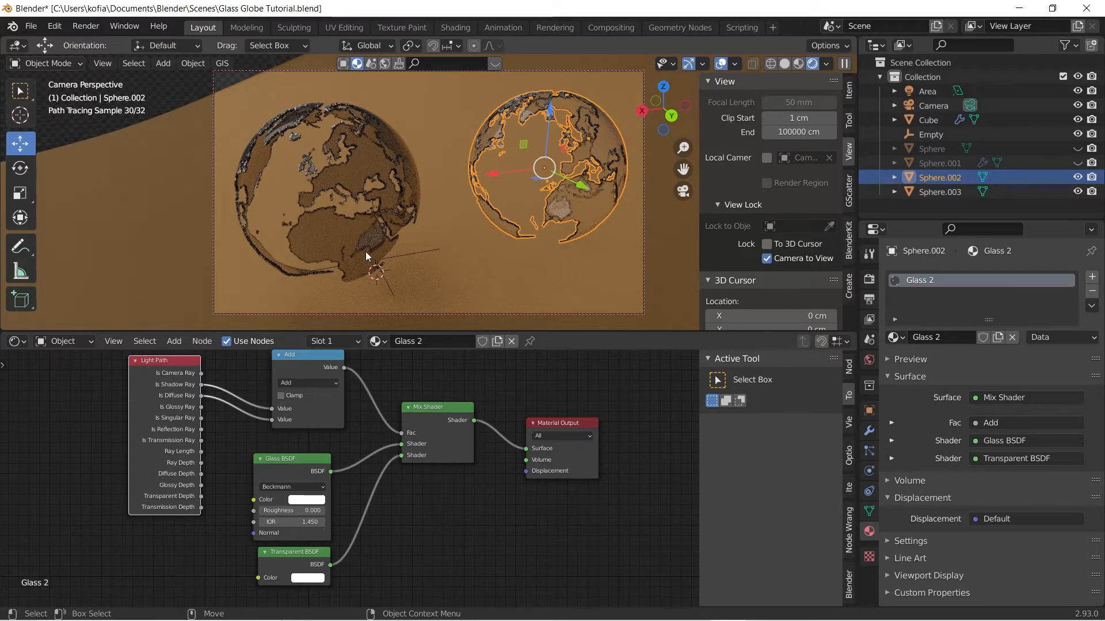
mouse_move(398, 432)
mouse_down()
mouse_move(360, 388)
mouse_move(357, 398)
mouse_move(401, 432)
mouse_up()
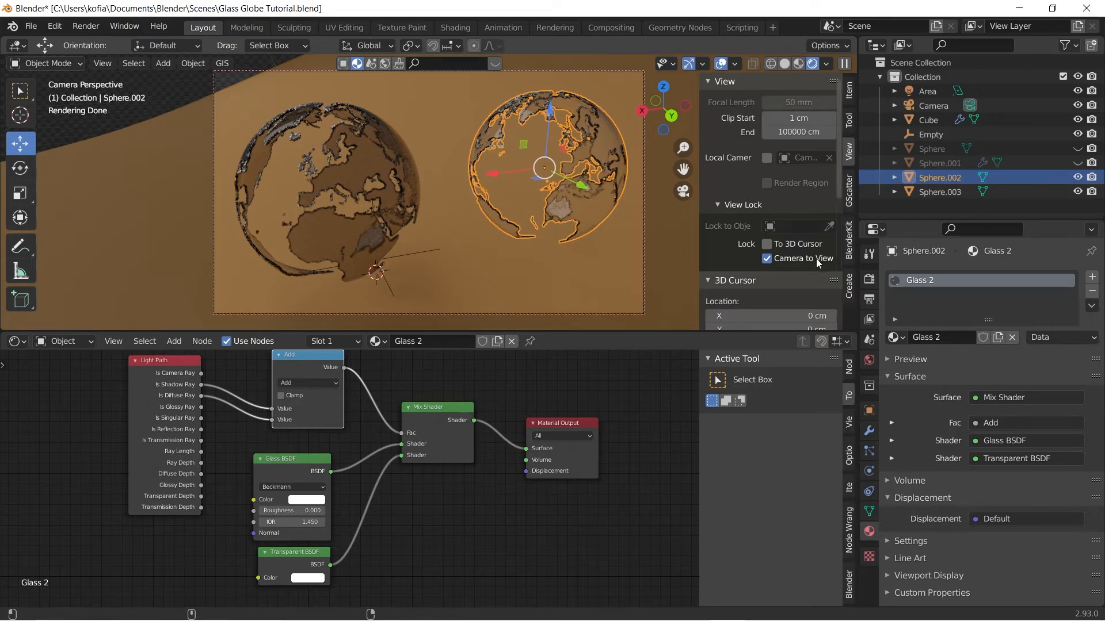
- Display the scene's render settings and select the original globe with the Glass material
click(870, 279)
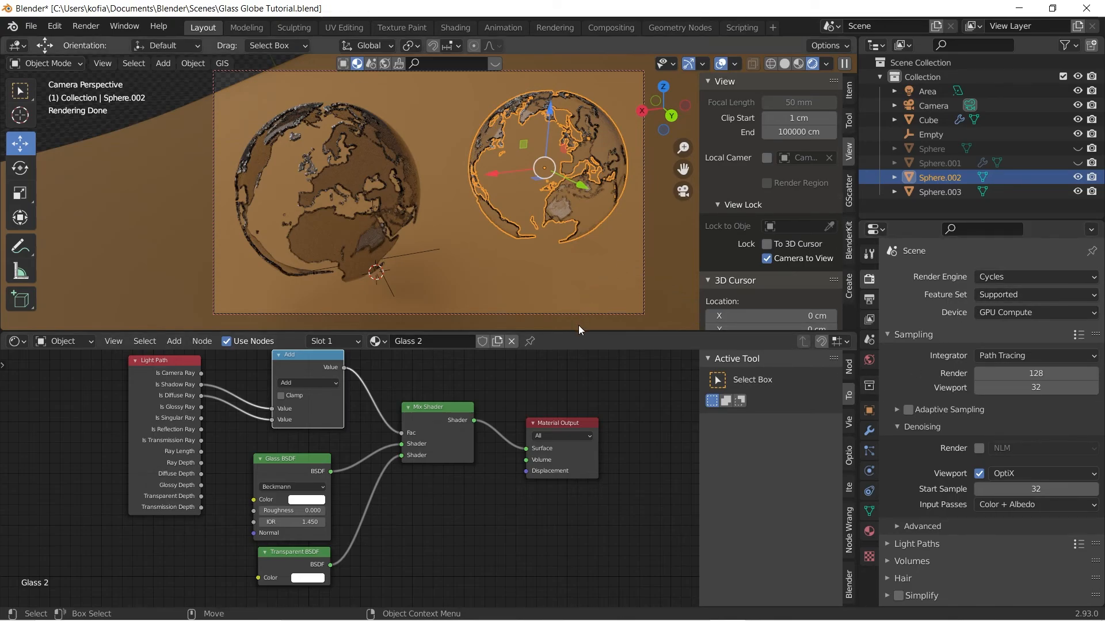
click(385, 205)
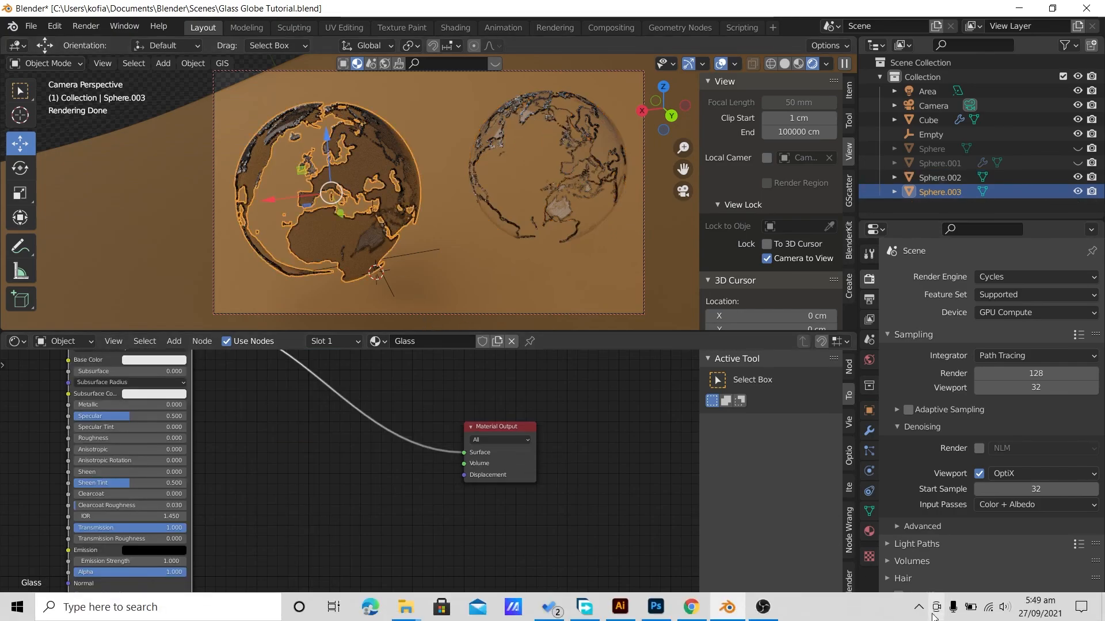
click(919, 607)
right_click(933, 550)
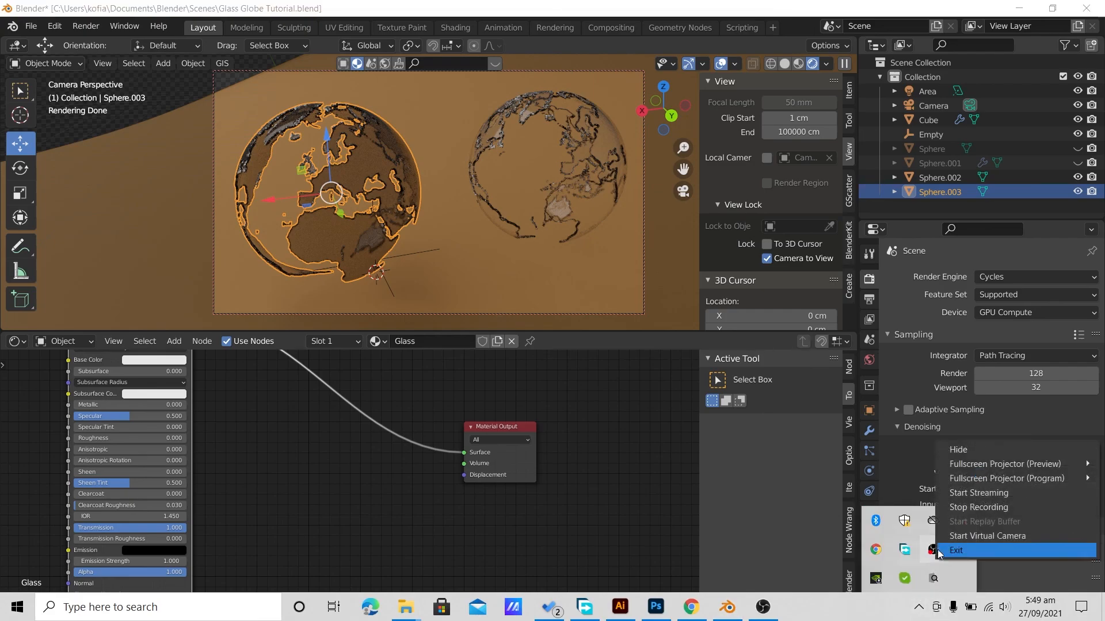